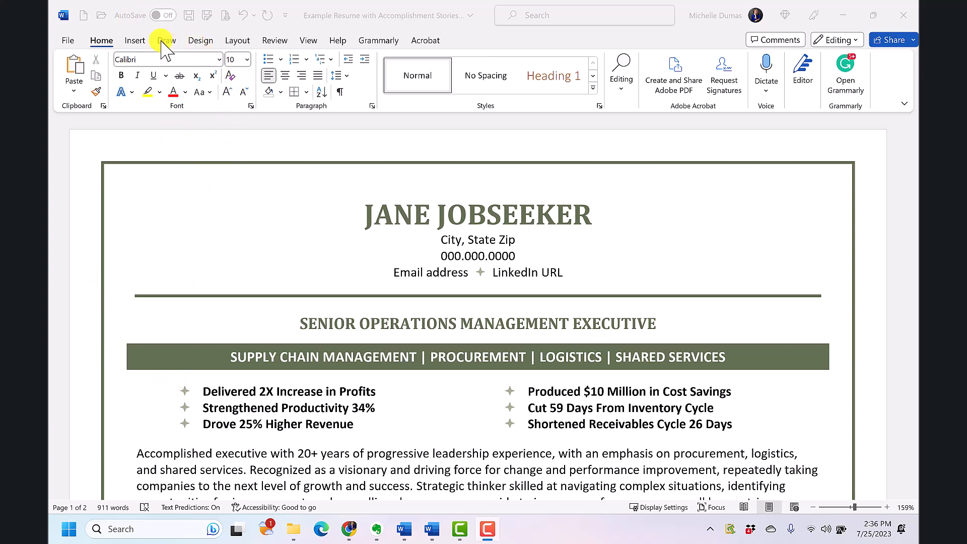
- Preview the resume with side-to-side page movement and return it to vertical page movement
{"action": "left_click", "coordinate": [309, 40]}
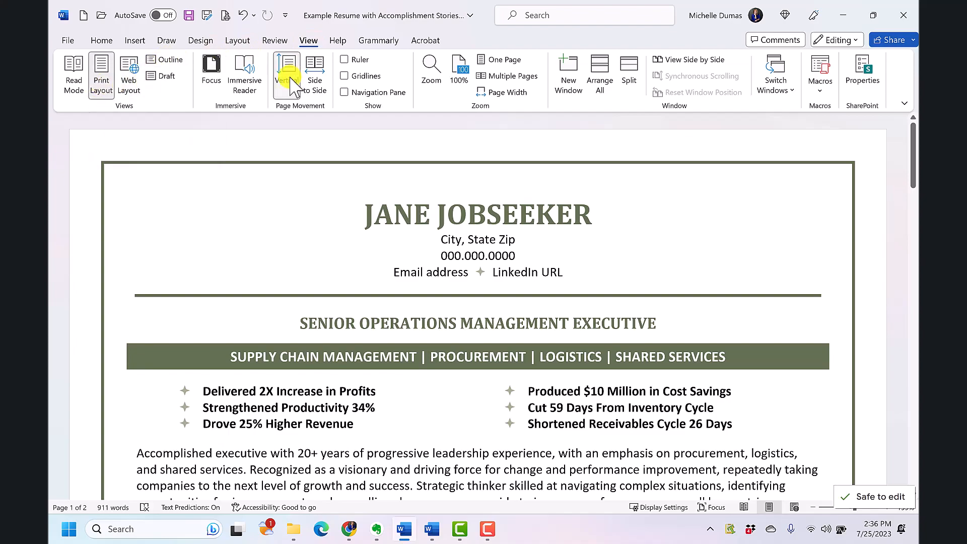
{"action": "scroll", "coordinate": [468, 259], "scroll_direction": "down", "scroll_amount": 5}
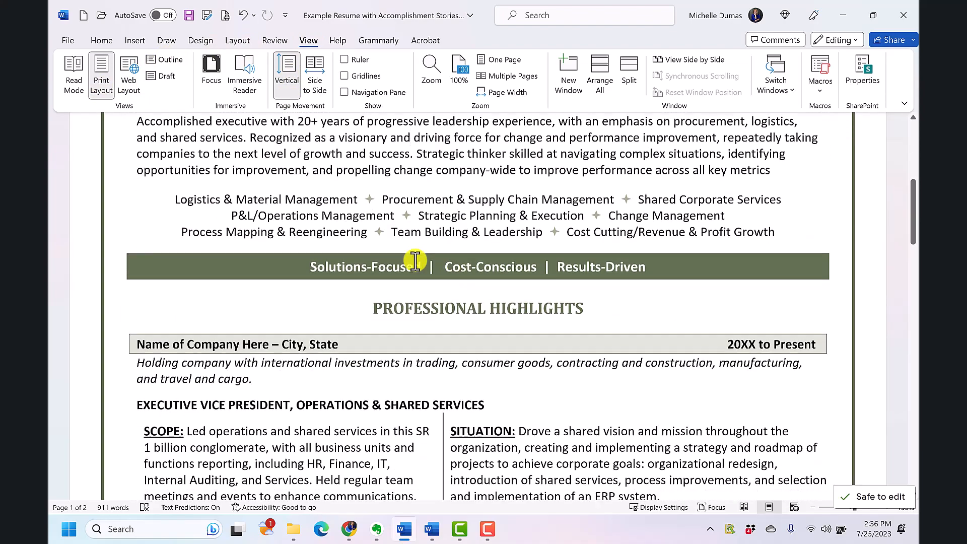
{"action": "scroll", "coordinate": [415, 261], "scroll_direction": "up", "scroll_amount": 5}
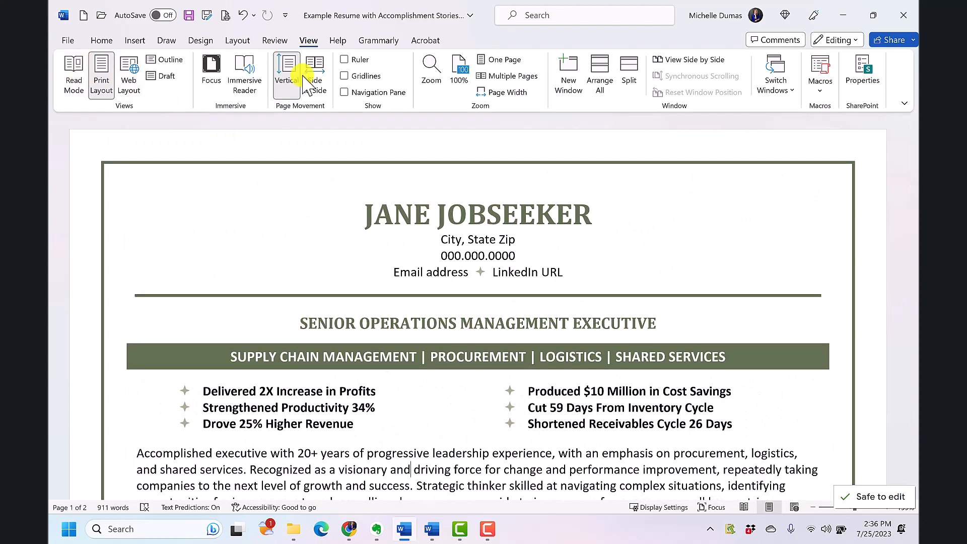
{"action": "left_click", "coordinate": [316, 75]}
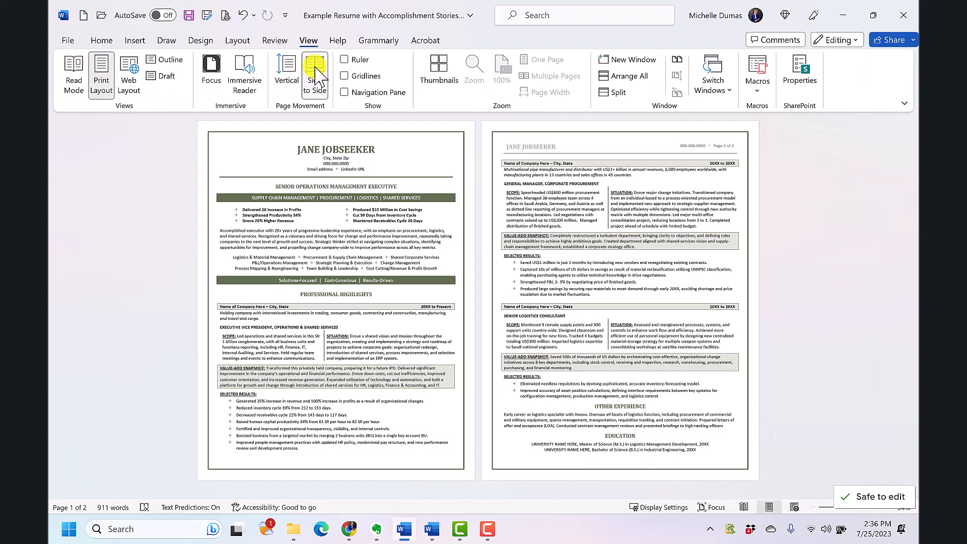
{"action": "left_click", "coordinate": [290, 76]}
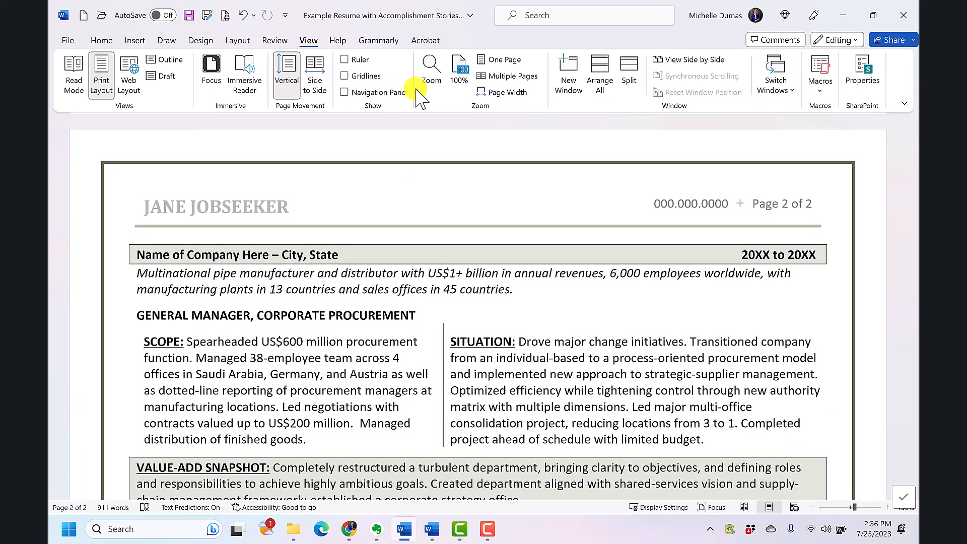
- View the resume at one-page and multiple-page zoom, and set the zoom back to page width
{"action": "left_click", "coordinate": [507, 65]}
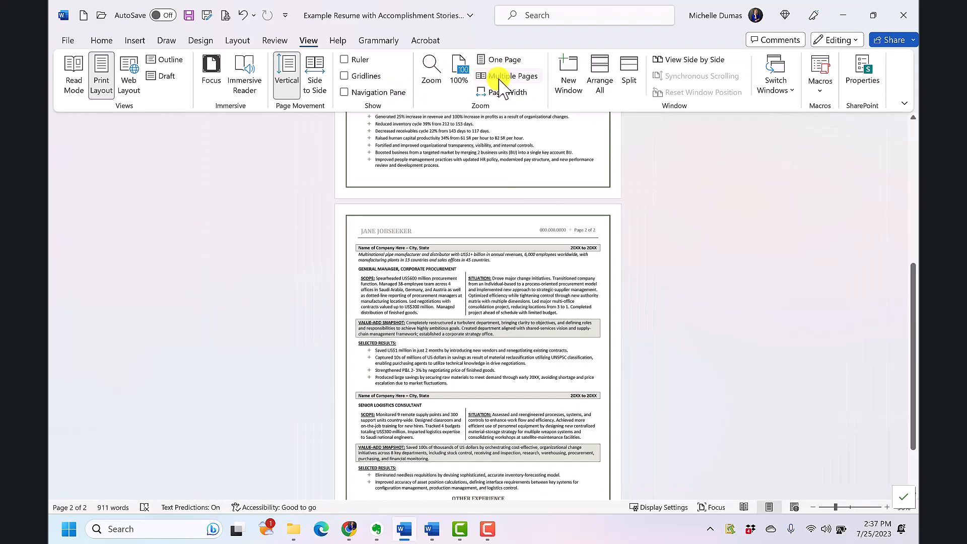
{"action": "scroll", "coordinate": [513, 224], "scroll_direction": "up", "scroll_amount": 5}
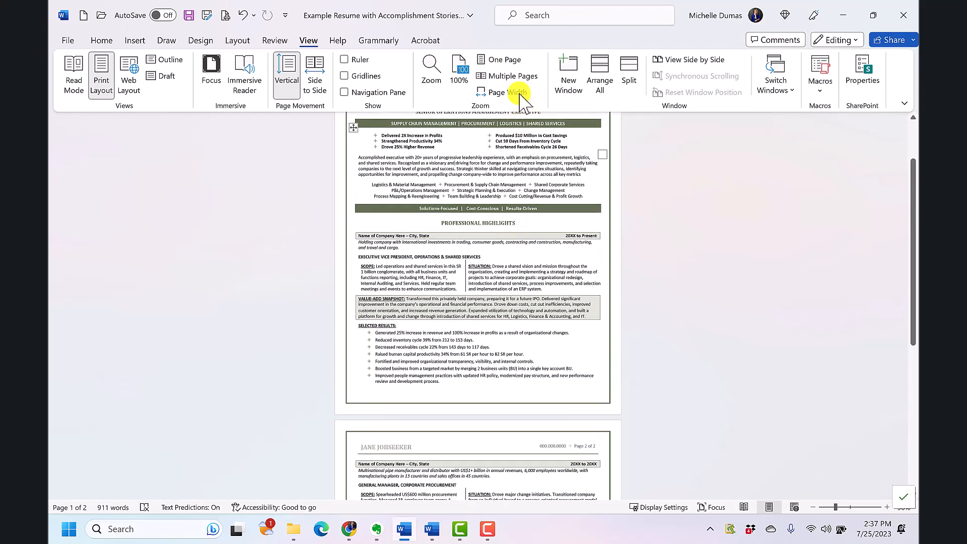
{"action": "left_click", "coordinate": [514, 76]}
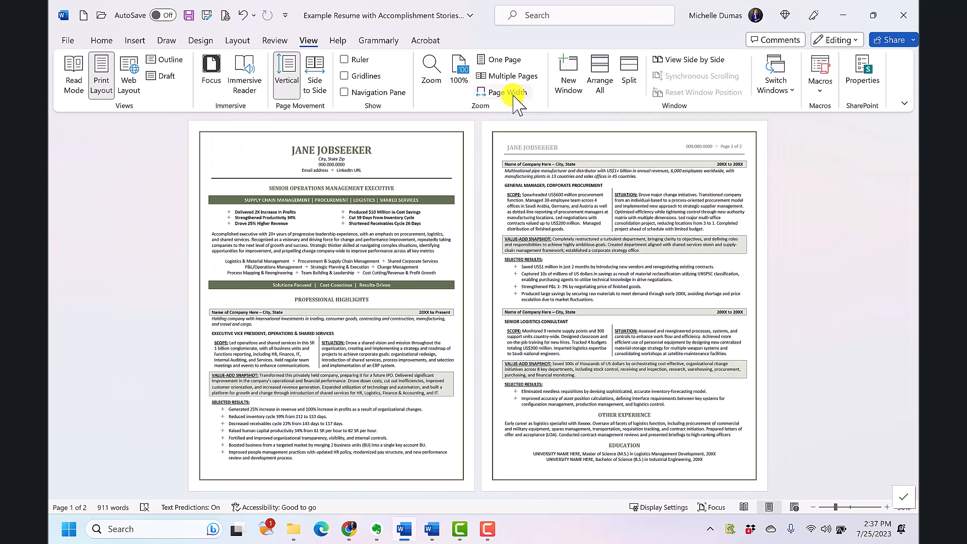
{"action": "left_click", "coordinate": [515, 96]}
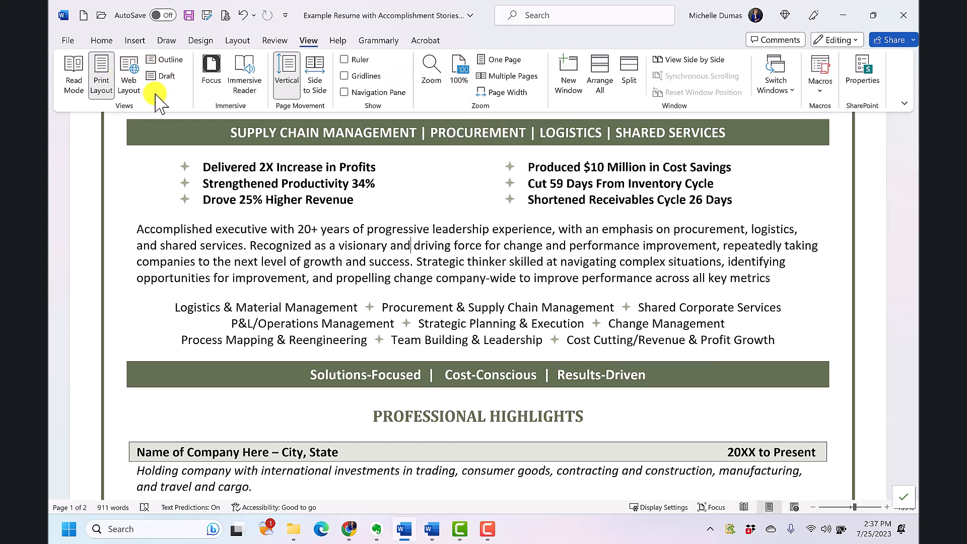
- View the resume in Read Mode and return to the Print Layout view
{"action": "left_click", "coordinate": [80, 78]}
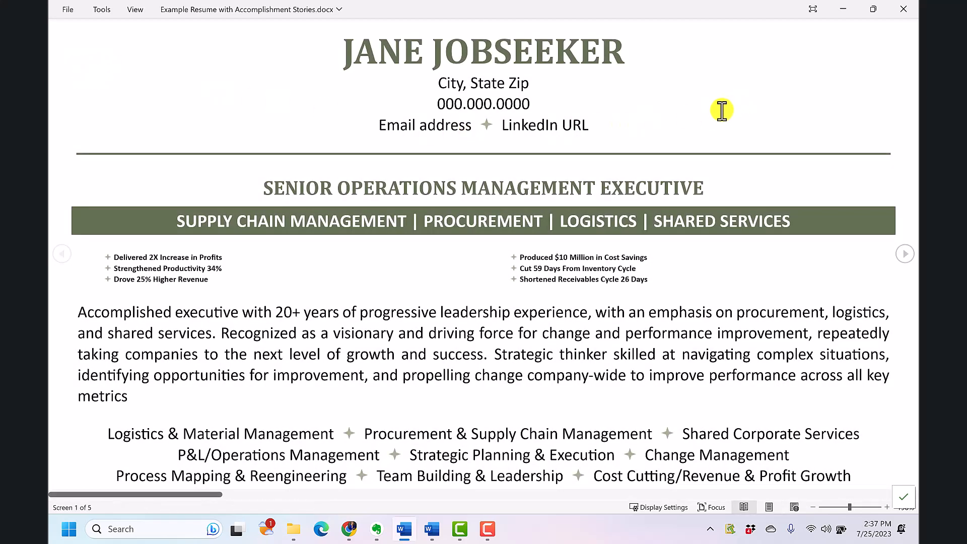
{"action": "key", "text": "Escape"}
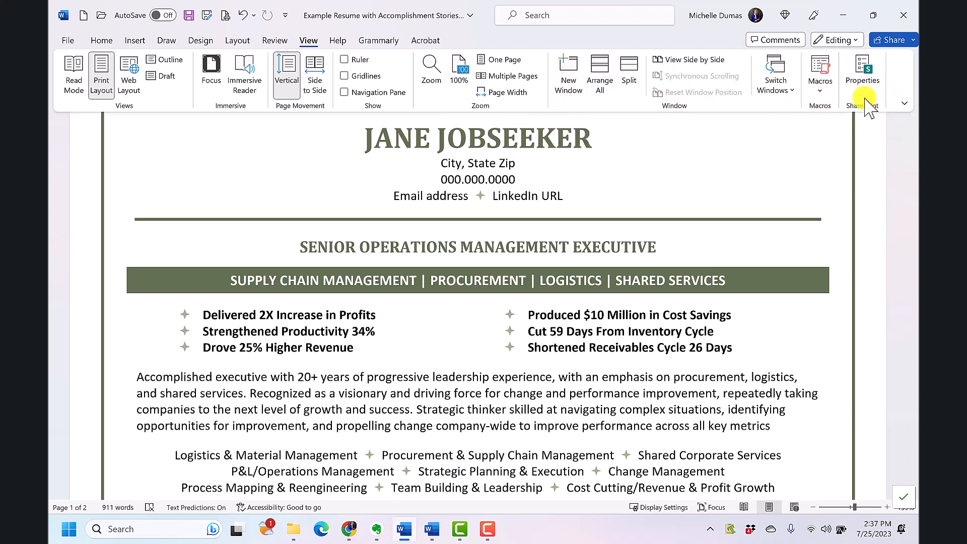
- Collapse the ribbon, reveal its Home commands temporarily, and turn the collapse option off again
{"action": "right_click", "coordinate": [905, 90]}
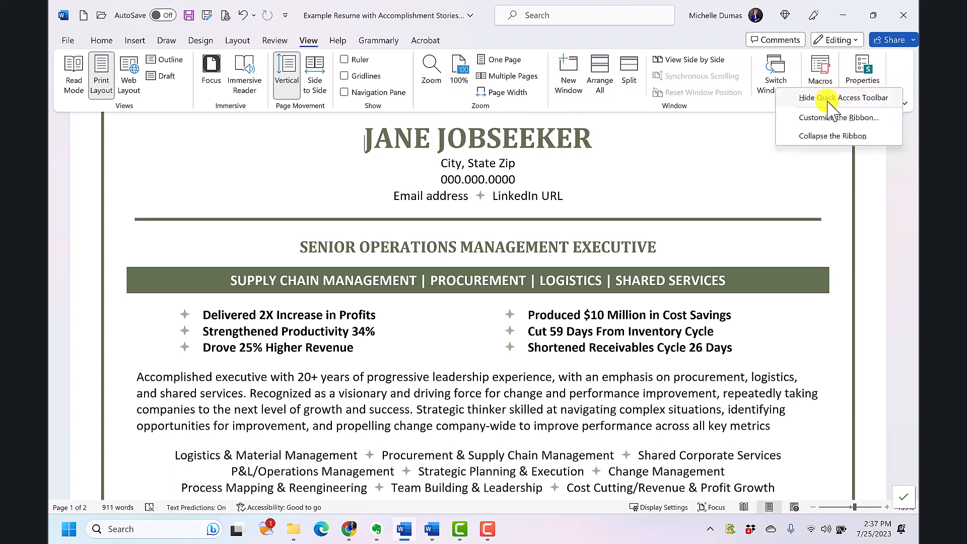
{"action": "left_click", "coordinate": [829, 133]}
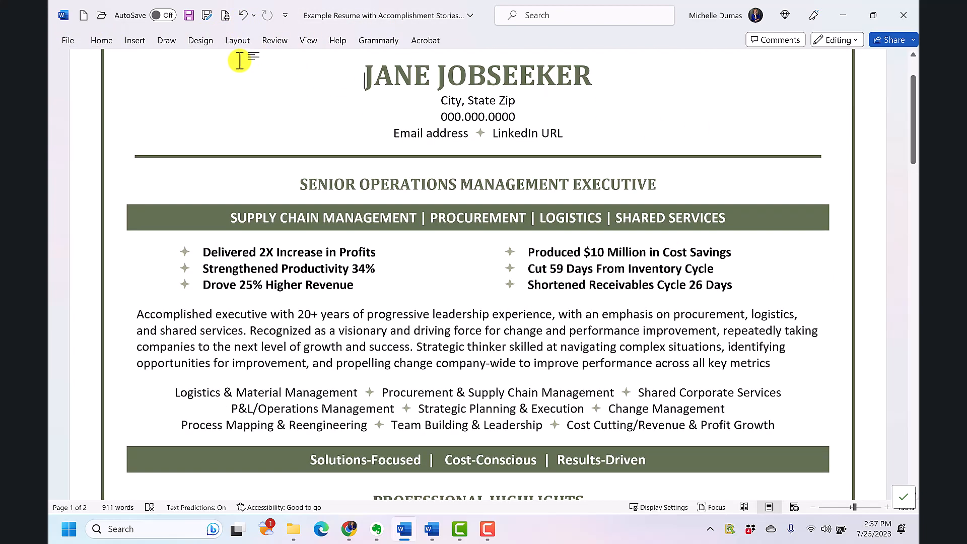
{"action": "left_click", "coordinate": [102, 41]}
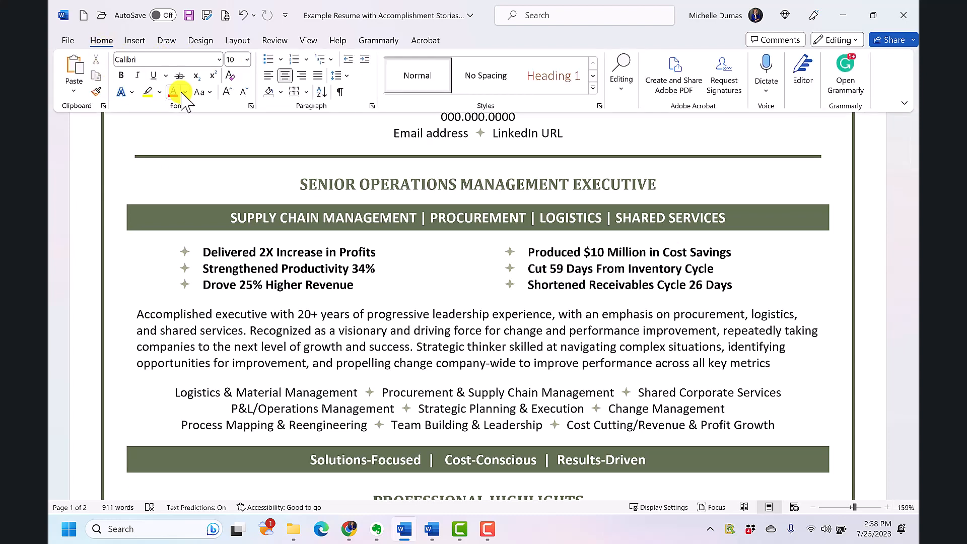
{"action": "left_click", "coordinate": [814, 159]}
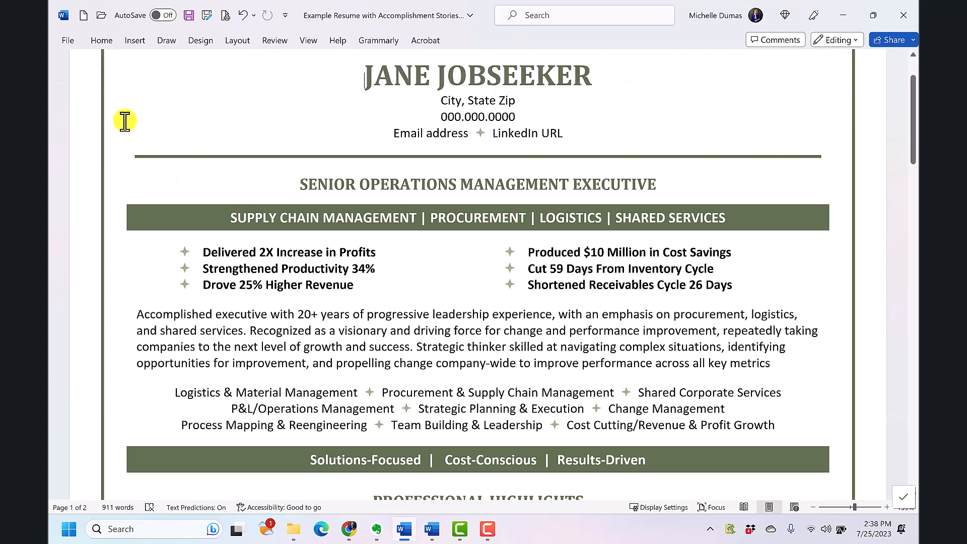
{"action": "left_click", "coordinate": [94, 40]}
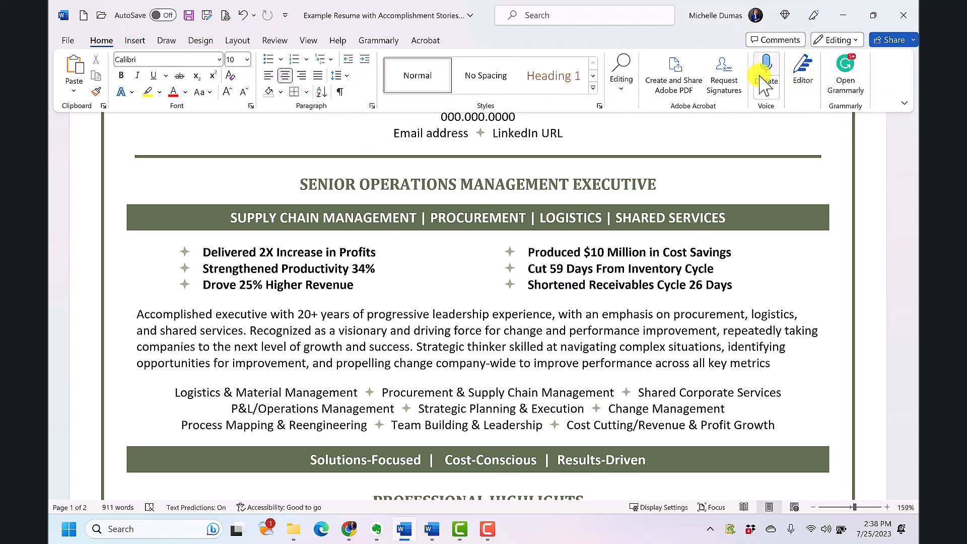
{"action": "right_click", "coordinate": [887, 83]}
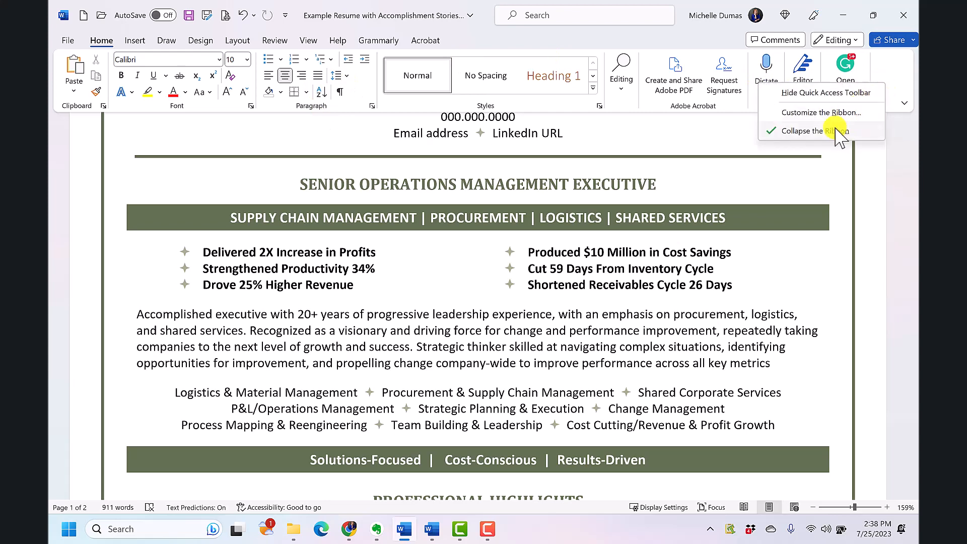
{"action": "left_click", "coordinate": [806, 132]}
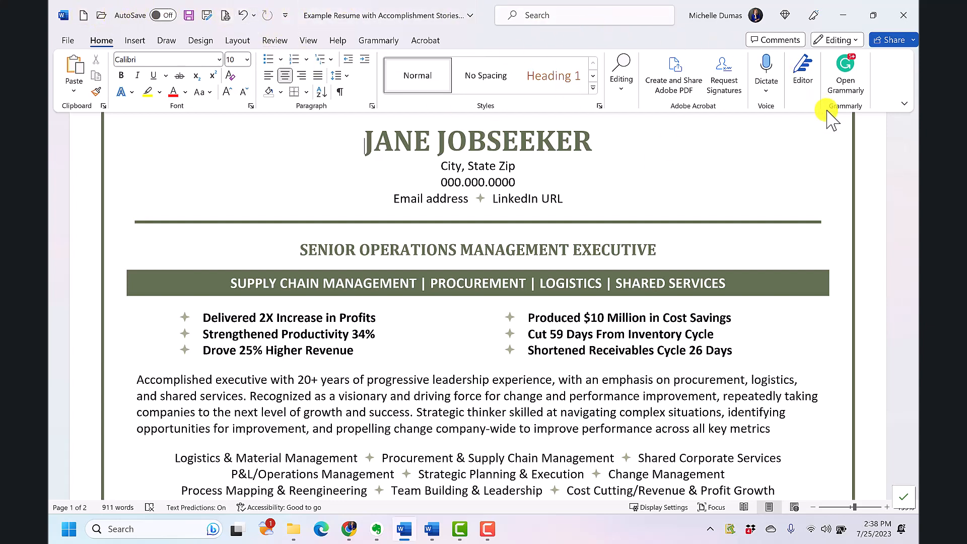
- Hide the Quick Access Toolbar and show it again
{"action": "right_click", "coordinate": [883, 79]}
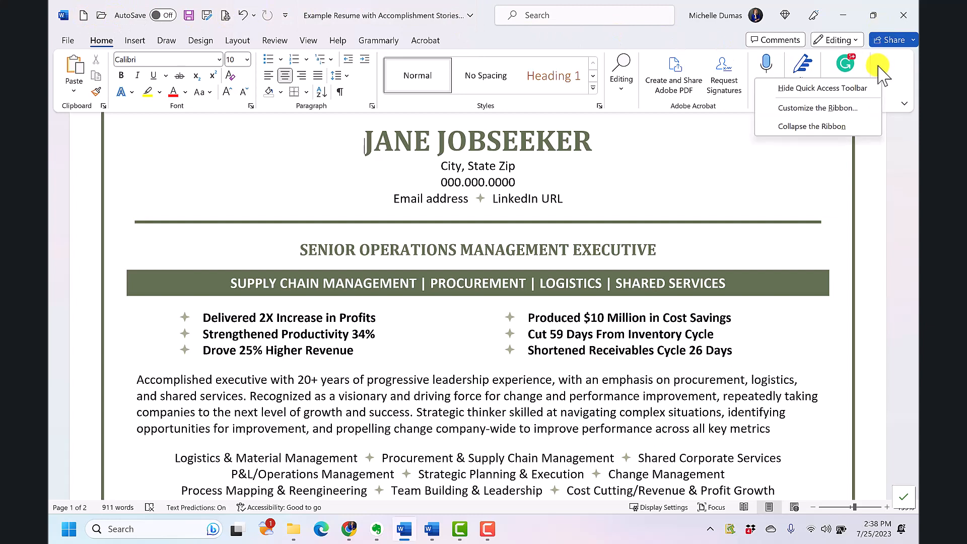
{"action": "left_click", "coordinate": [834, 89]}
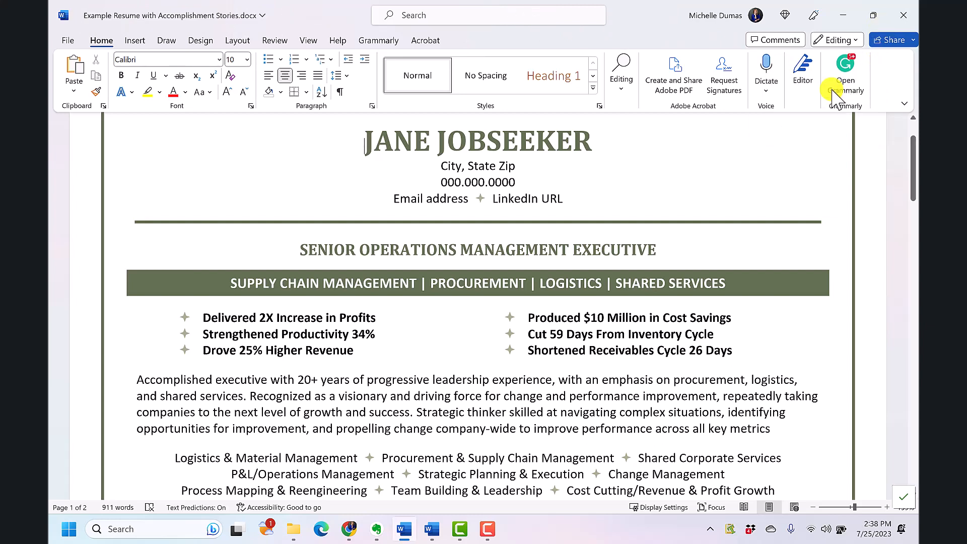
{"action": "right_click", "coordinate": [900, 86]}
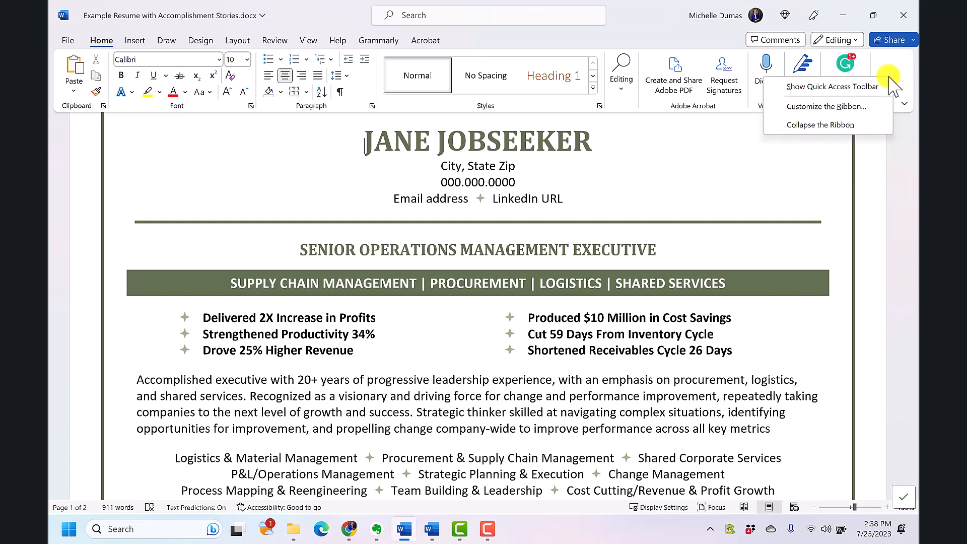
{"action": "left_click", "coordinate": [854, 87]}
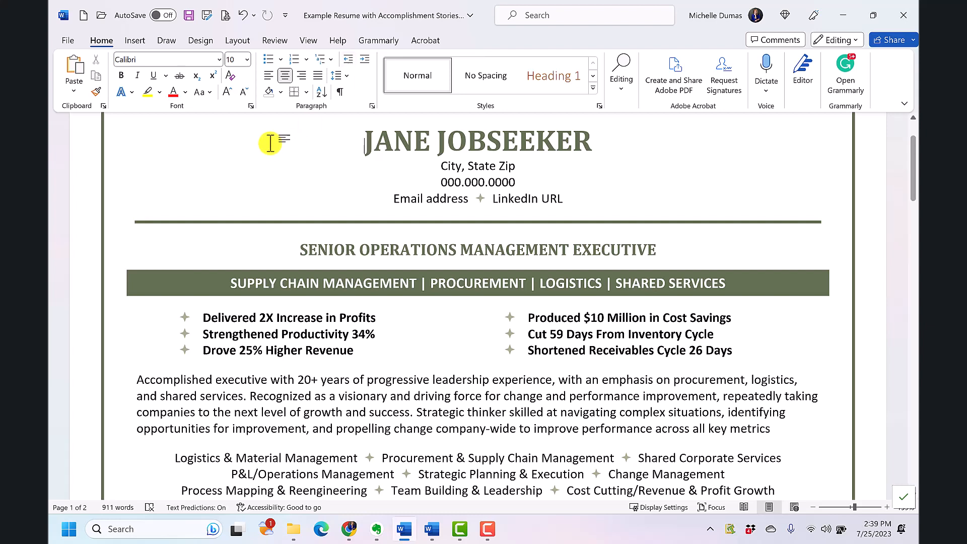
- Display the ruler around the resume page
{"action": "left_click", "coordinate": [307, 39]}
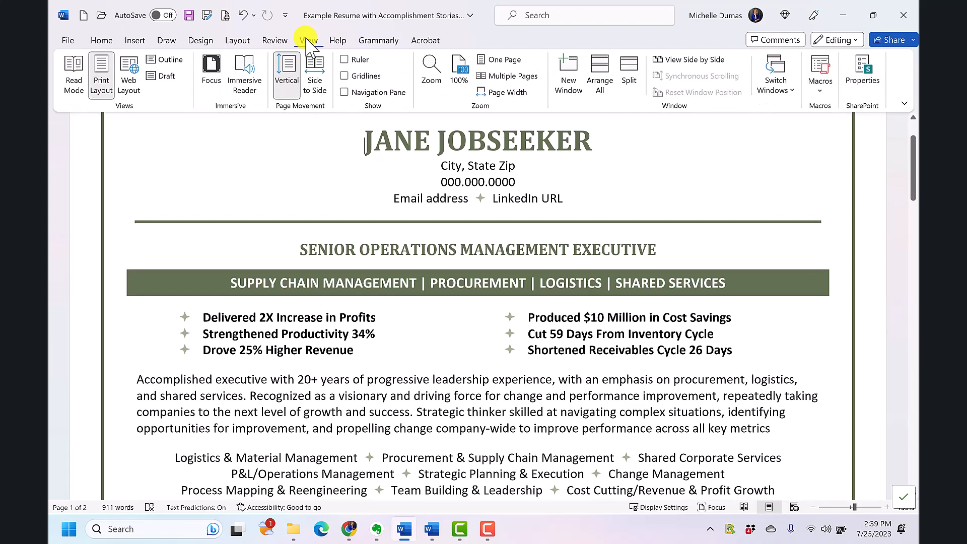
{"action": "left_click", "coordinate": [344, 60]}
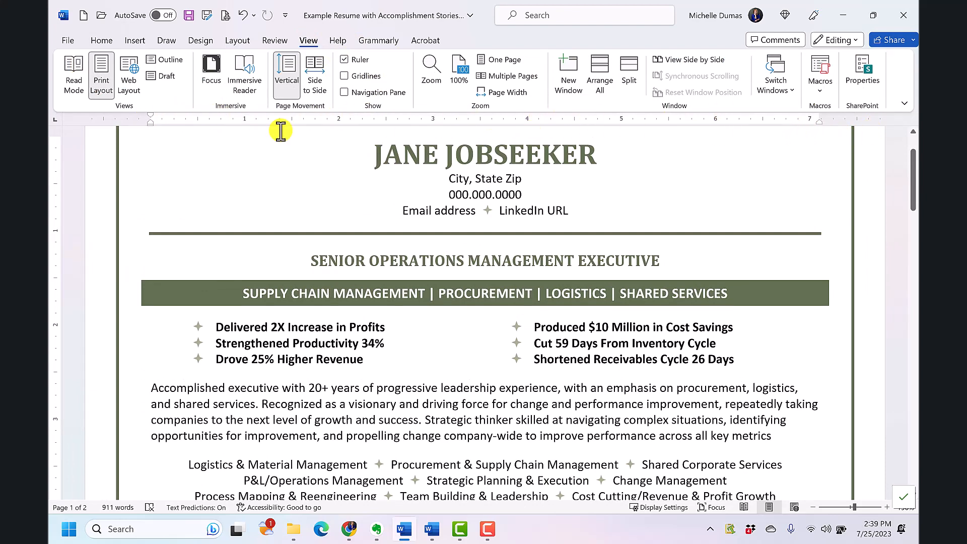
- Select the name heading at the top of the resume and try adjusting its left indent on the ruler
{"action": "double_click", "coordinate": [588, 152]}
{"action": "left_click_drag", "start_coordinate": [434, 152], "coordinate": [381, 147]}
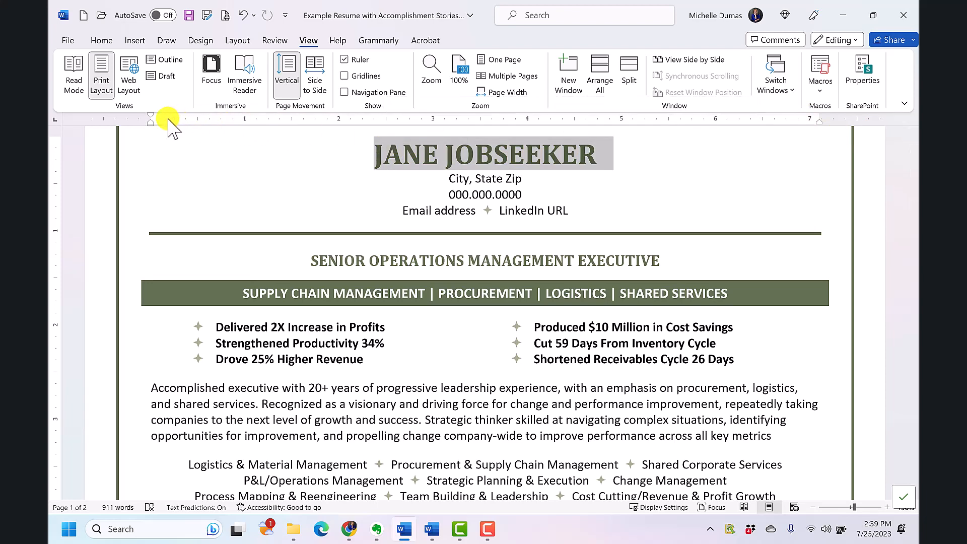
{"action": "mouse_move", "coordinate": [152, 123]}
{"action": "left_mouse_down"}
{"action": "mouse_move", "coordinate": [414, 139]}
{"action": "mouse_move", "coordinate": [152, 131]}
{"action": "left_mouse_up"}
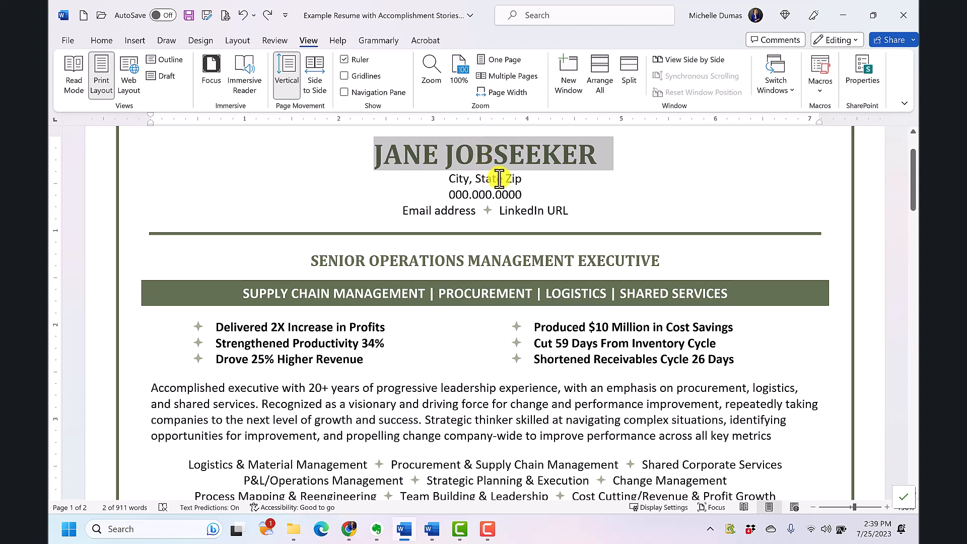
{"action": "left_click", "coordinate": [614, 220]}
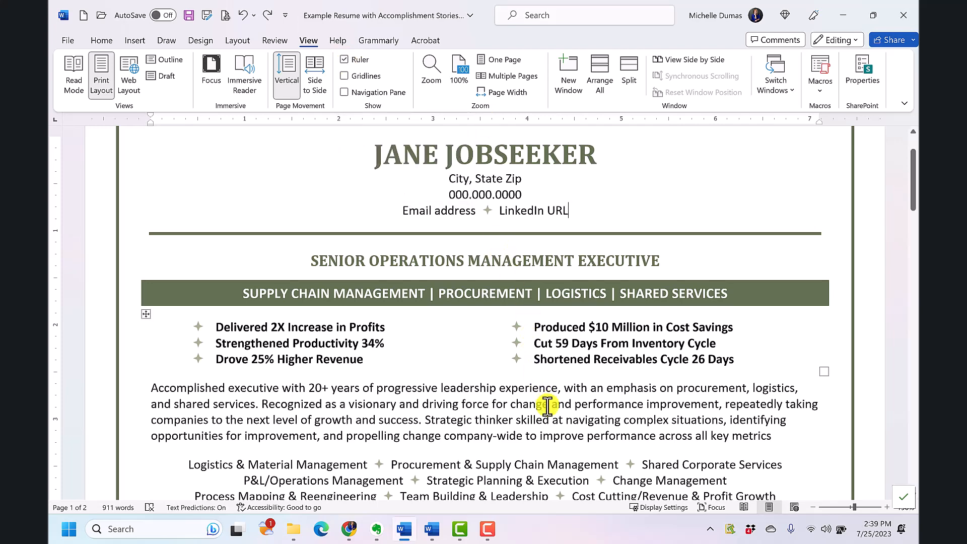
- Display gridlines over the resume, check the alignment from the summary through the professional highlights, and hide the gridlines again
{"action": "scroll", "coordinate": [549, 403], "scroll_direction": "down", "scroll_amount": 1}
{"action": "left_click", "coordinate": [530, 373]}
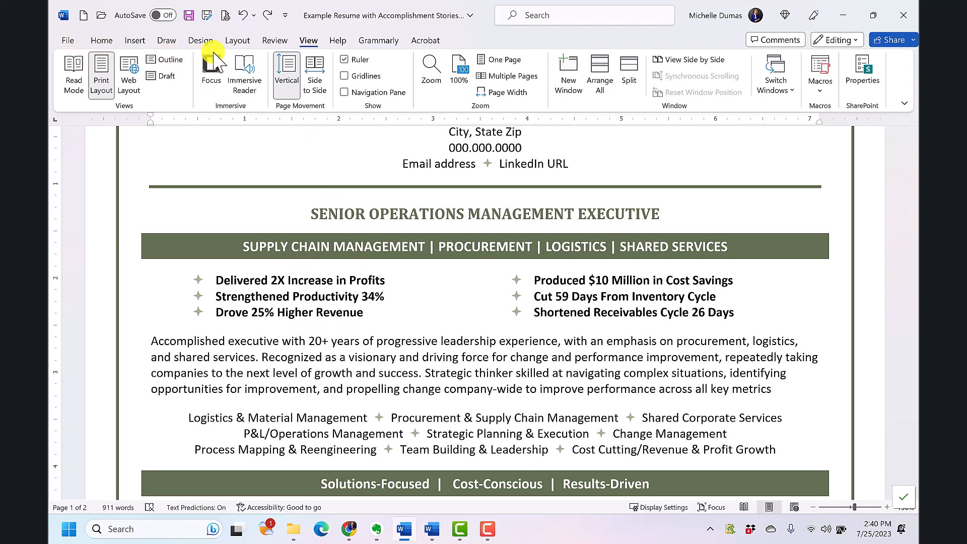
{"action": "left_click", "coordinate": [352, 76]}
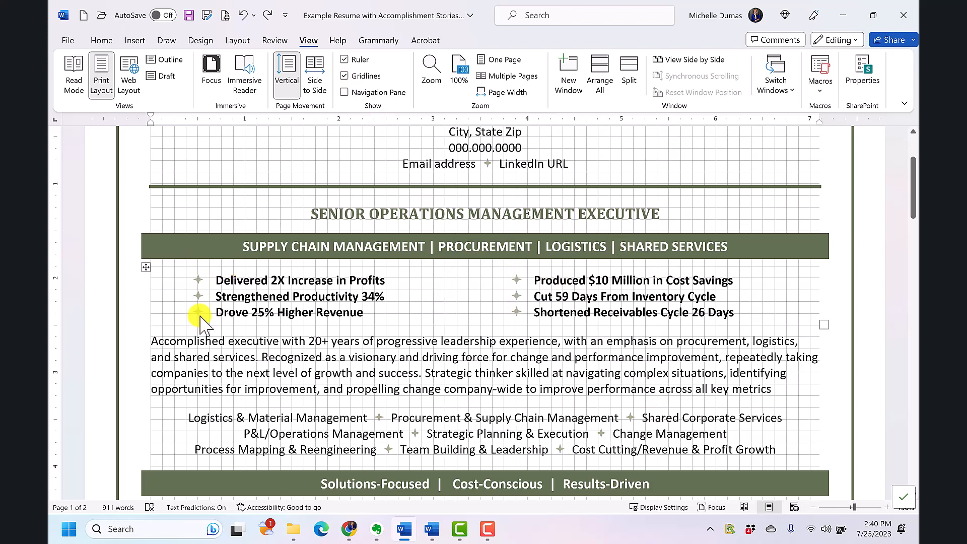
{"action": "scroll", "coordinate": [323, 340], "scroll_direction": "down", "scroll_amount": 4}
{"action": "scroll", "coordinate": [342, 346], "scroll_direction": "down", "scroll_amount": 3}
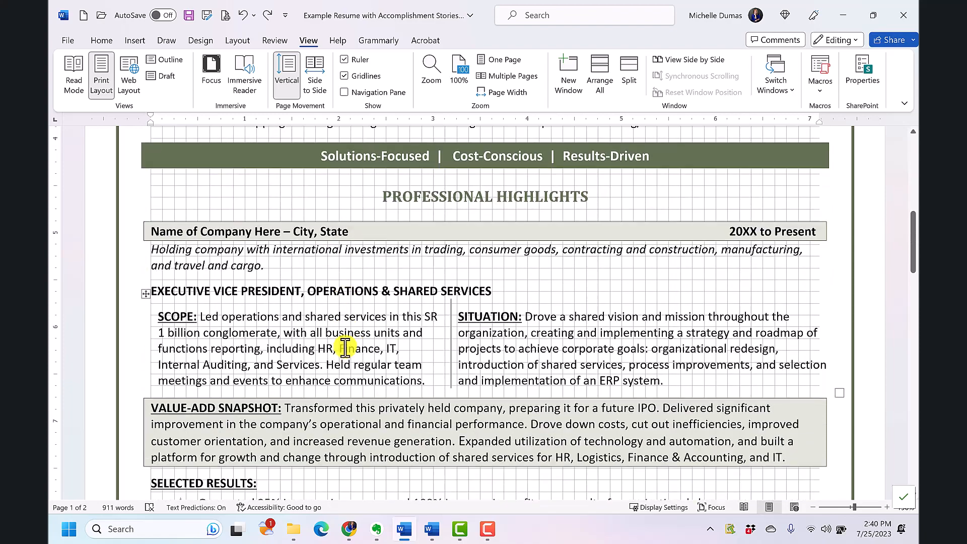
{"action": "scroll", "coordinate": [346, 347], "scroll_direction": "down", "scroll_amount": 1}
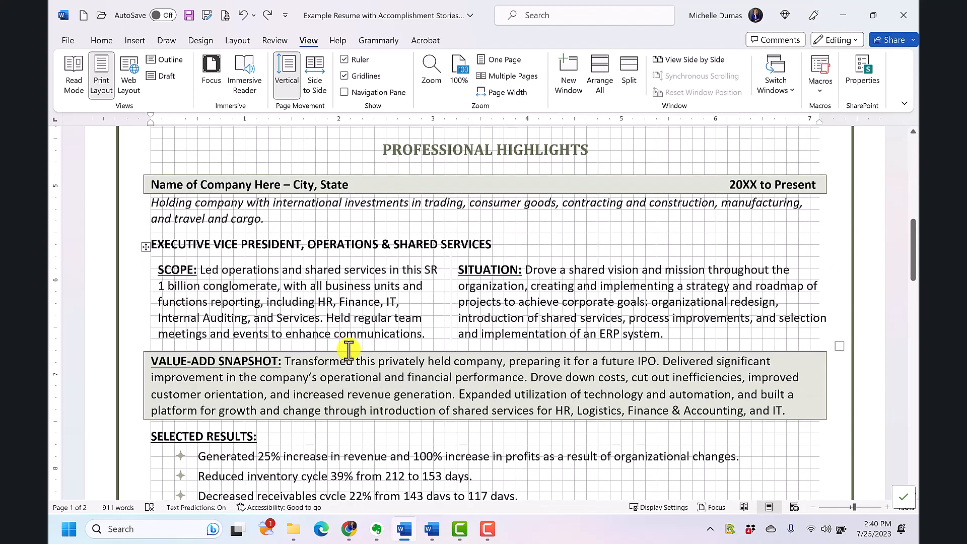
{"action": "scroll", "coordinate": [348, 349], "scroll_direction": "up", "scroll_amount": 3}
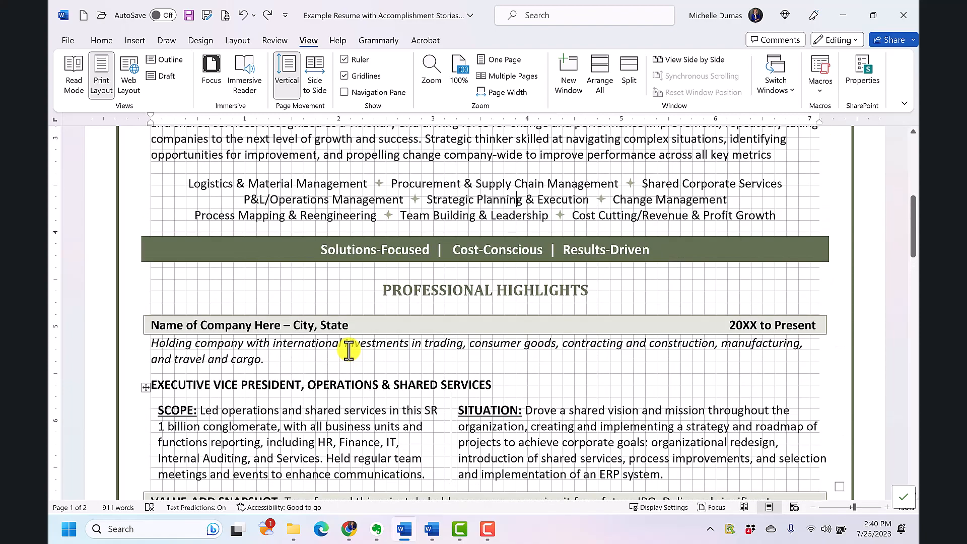
{"action": "scroll", "coordinate": [348, 350], "scroll_direction": "up", "scroll_amount": 3}
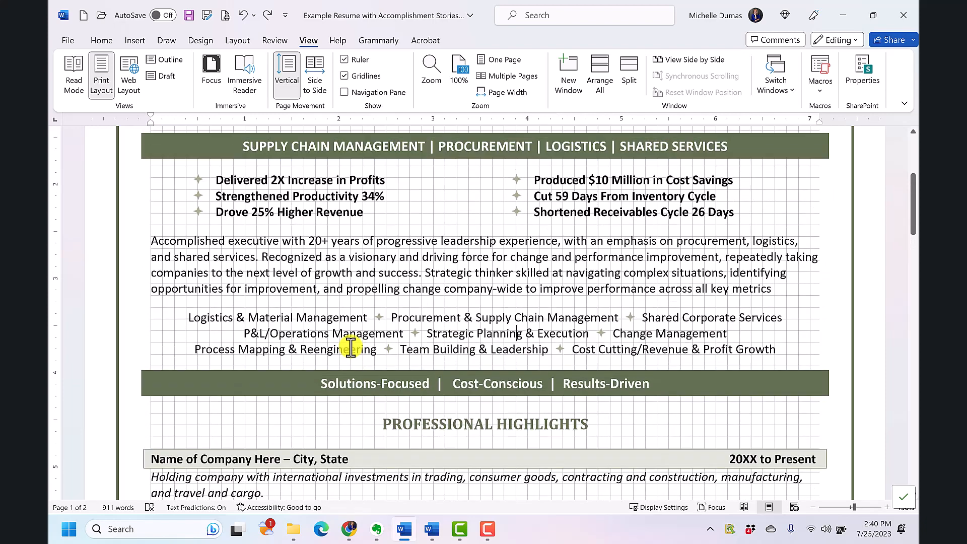
{"action": "left_click", "coordinate": [344, 76]}
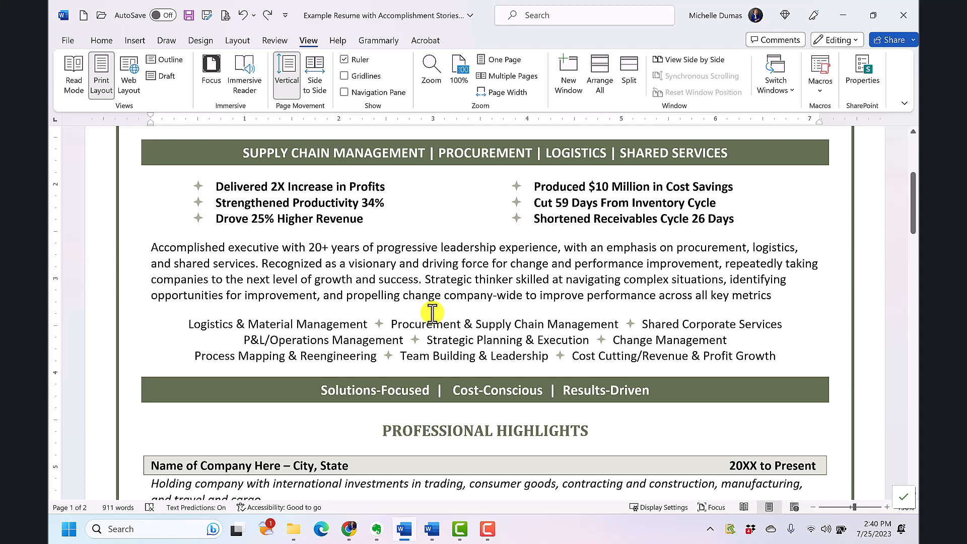
{"action": "left_click", "coordinate": [102, 40]}
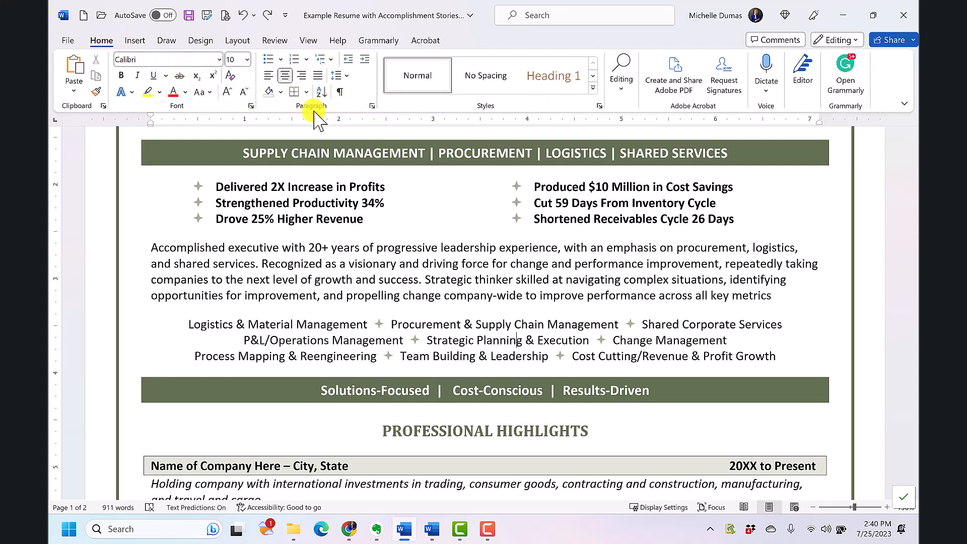
- Display the table gridlines around the two-column accomplishments list below the supply chain banner, check the table's layout, and hide the gridlines again
{"action": "left_click", "coordinate": [307, 92]}
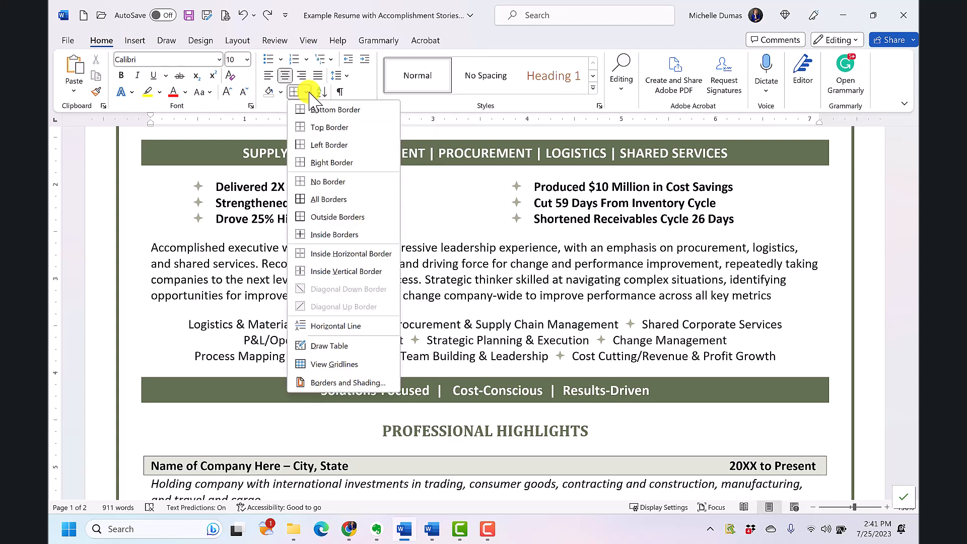
{"action": "left_click", "coordinate": [334, 365]}
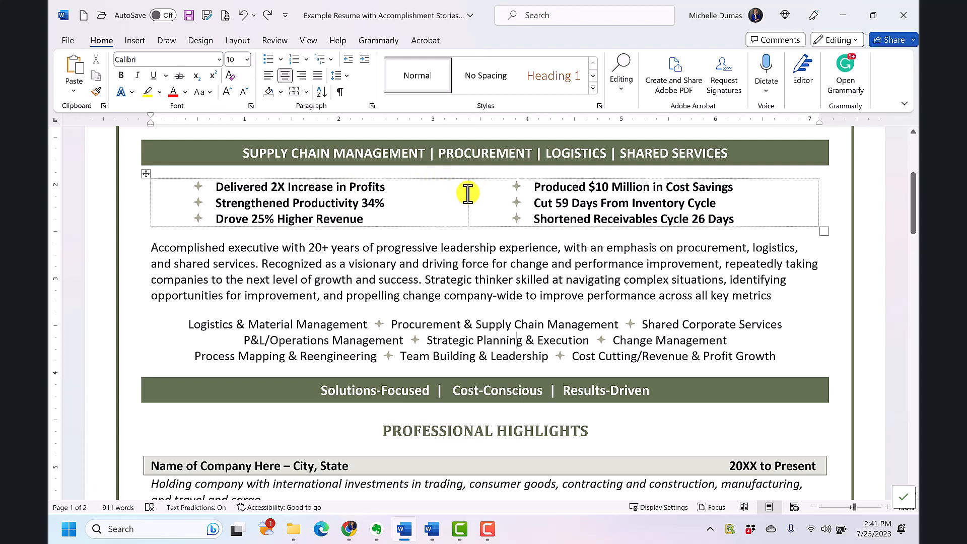
{"action": "mouse_move", "coordinate": [468, 194]}
{"action": "left_mouse_down"}
{"action": "mouse_move", "coordinate": [416, 195]}
{"action": "mouse_move", "coordinate": [466, 198]}
{"action": "left_mouse_up"}
{"action": "left_click", "coordinate": [385, 266]}
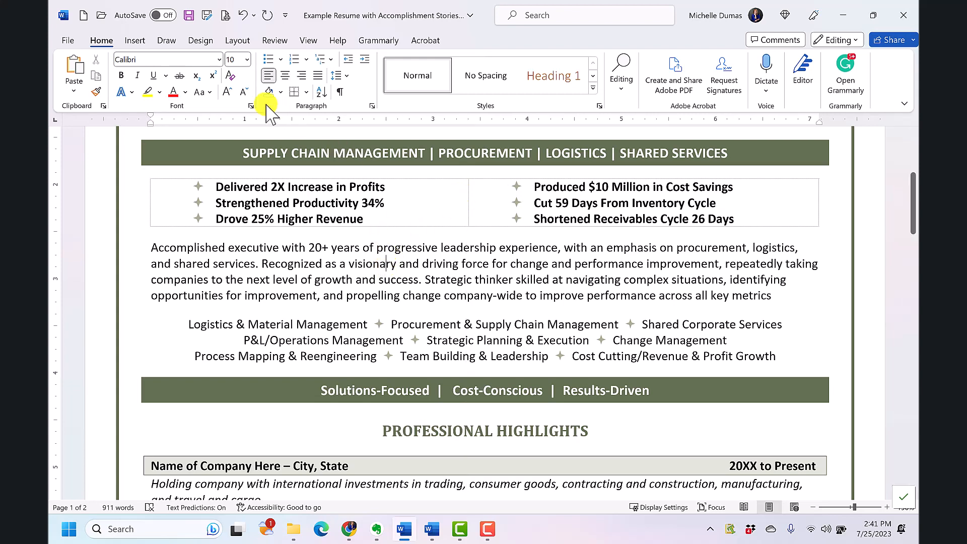
{"action": "left_click", "coordinate": [307, 92]}
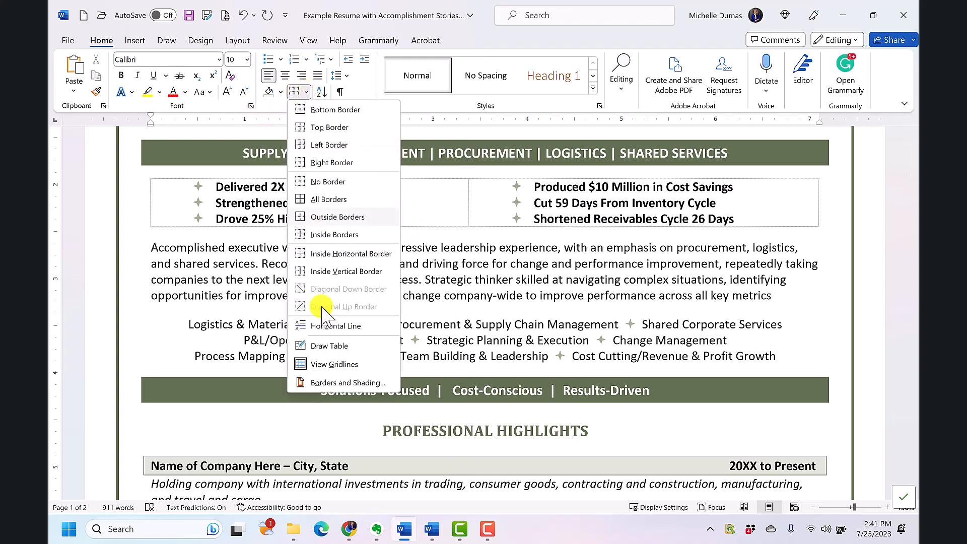
{"action": "left_click", "coordinate": [326, 368]}
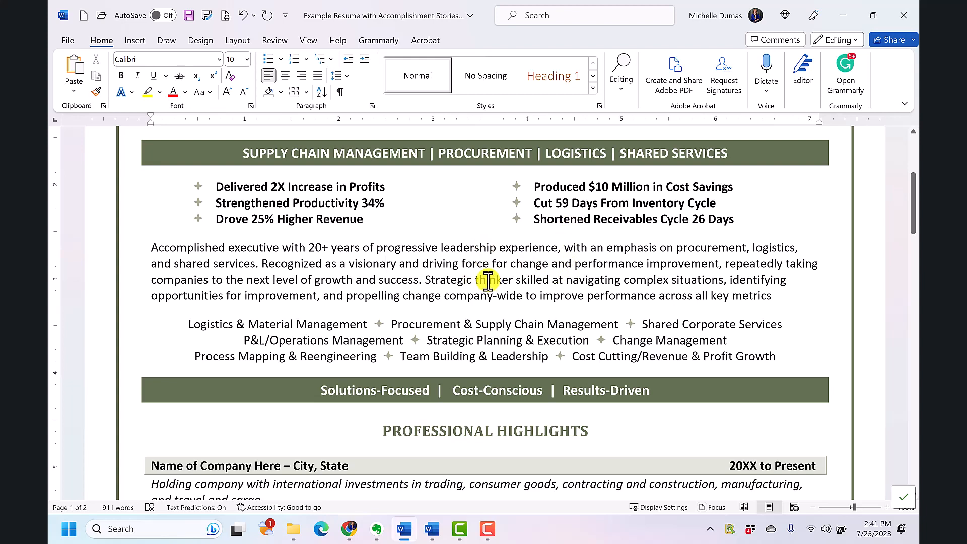
- Display the paragraph marks and other hidden formatting symbols, switching them off and on again to compare the resume text
{"action": "scroll", "coordinate": [474, 275], "scroll_direction": "down", "scroll_amount": 1}
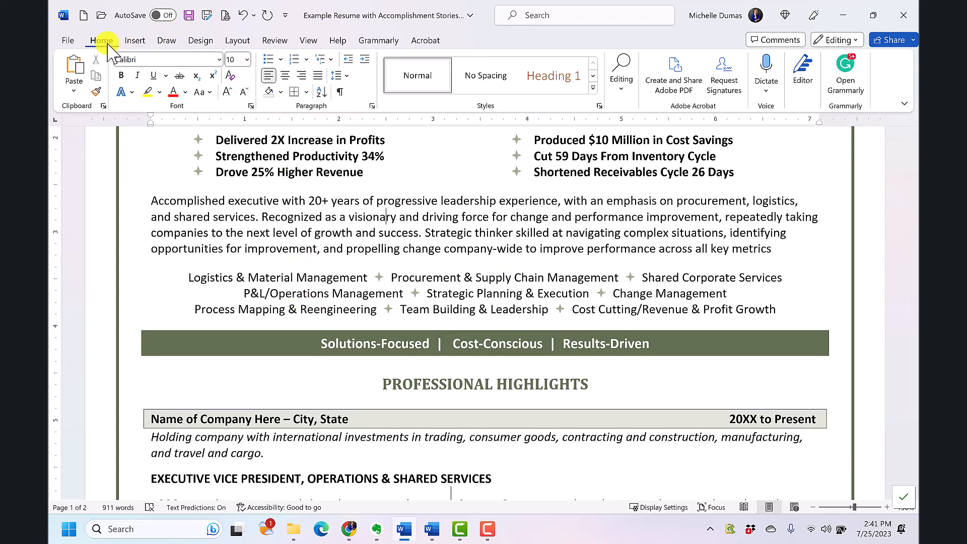
{"action": "left_click", "coordinate": [343, 93]}
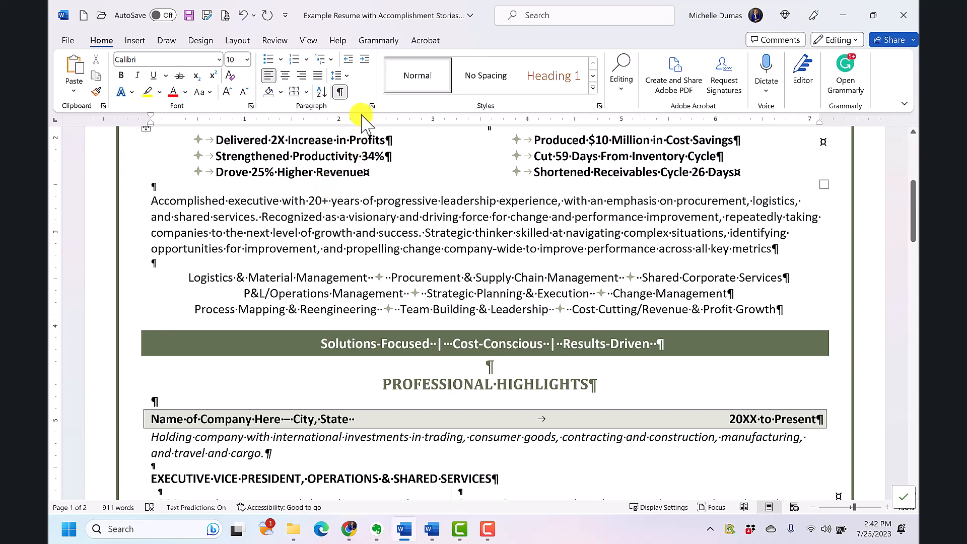
{"action": "left_click", "coordinate": [341, 91]}
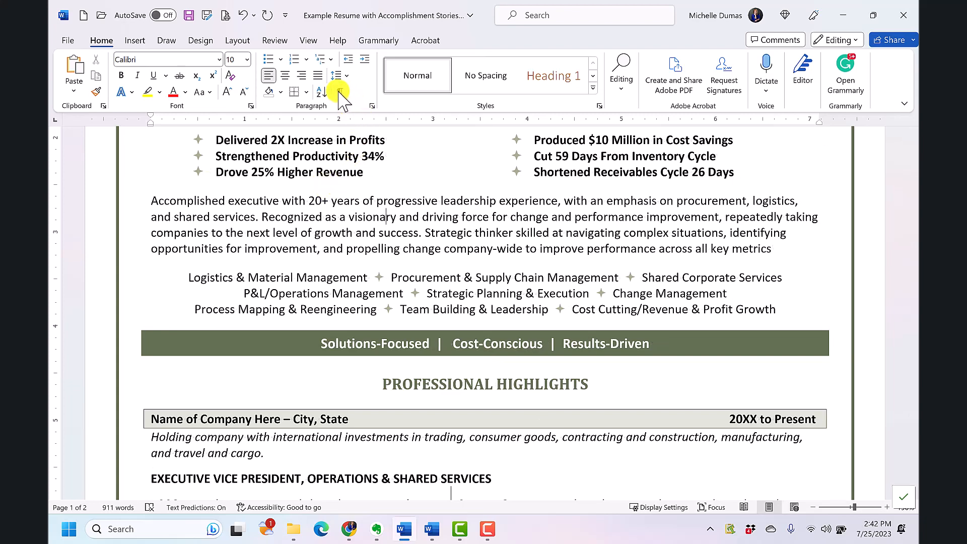
{"action": "left_click", "coordinate": [340, 92]}
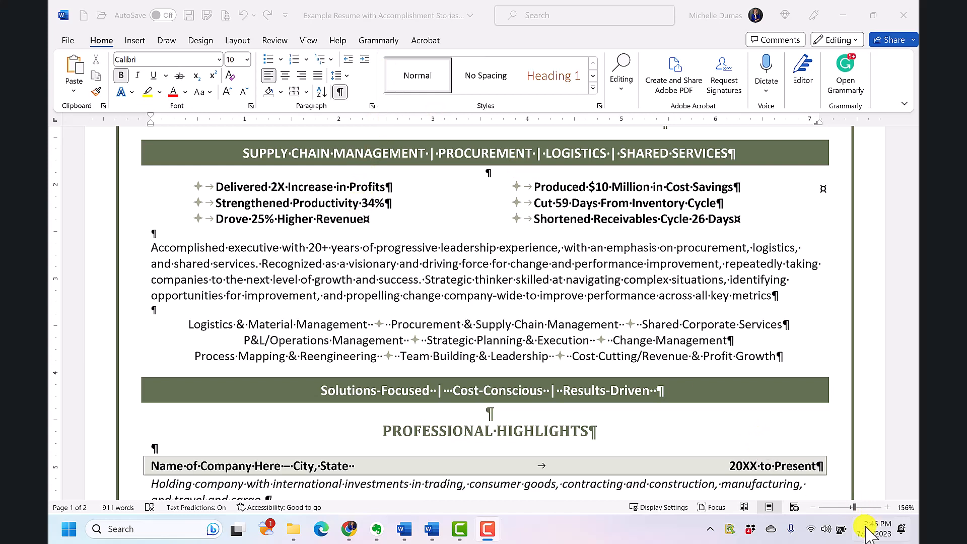
- Enlarge the page and examine the space marks and the tab mark between "City, State" and "20XX to Present"
{"action": "left_click", "coordinate": [856, 507]}
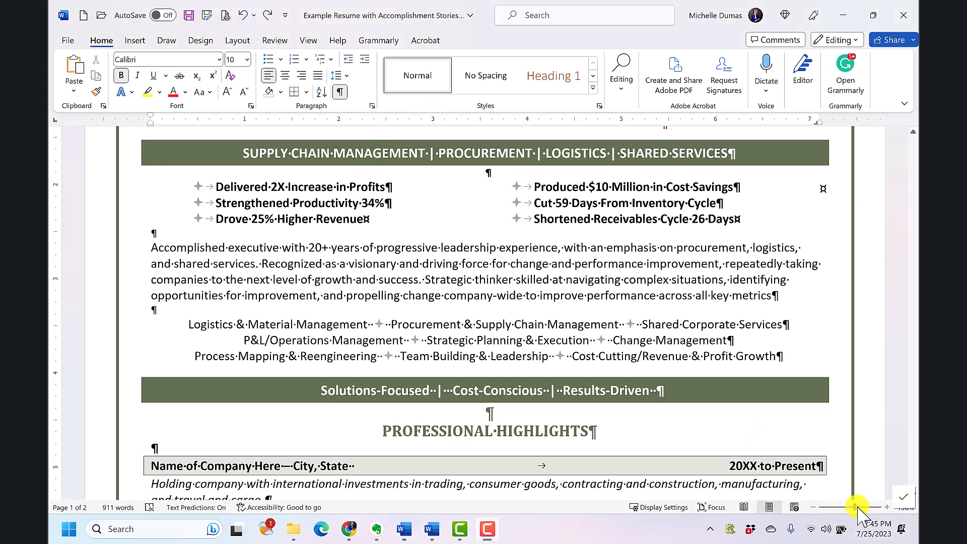
{"action": "left_click", "coordinate": [887, 508]}
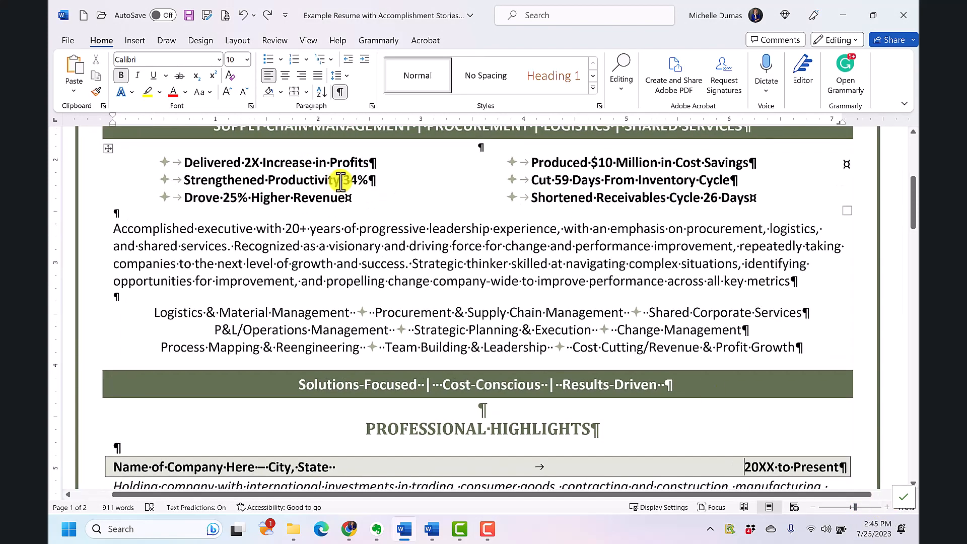
{"action": "double_click", "coordinate": [372, 313]}
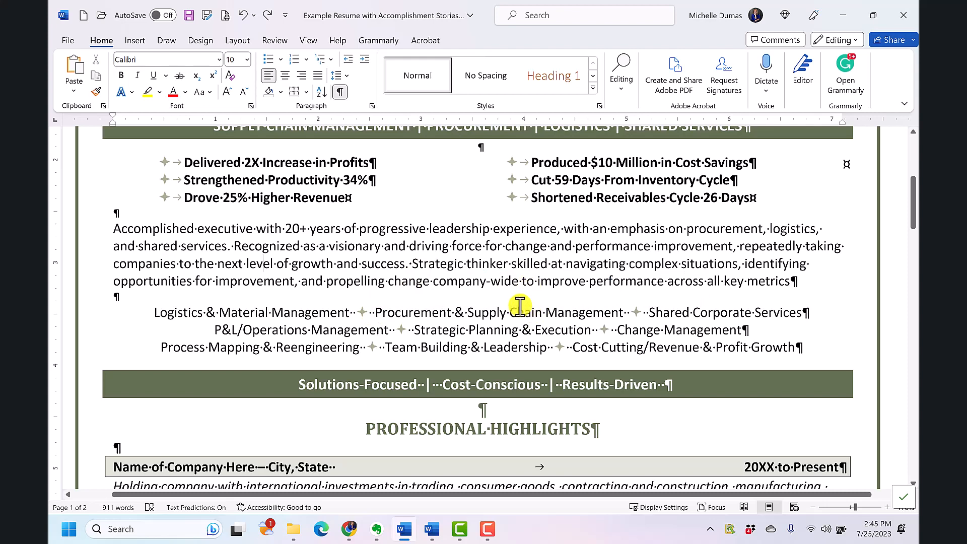
{"action": "scroll", "coordinate": [492, 346], "scroll_direction": "down", "scroll_amount": 2}
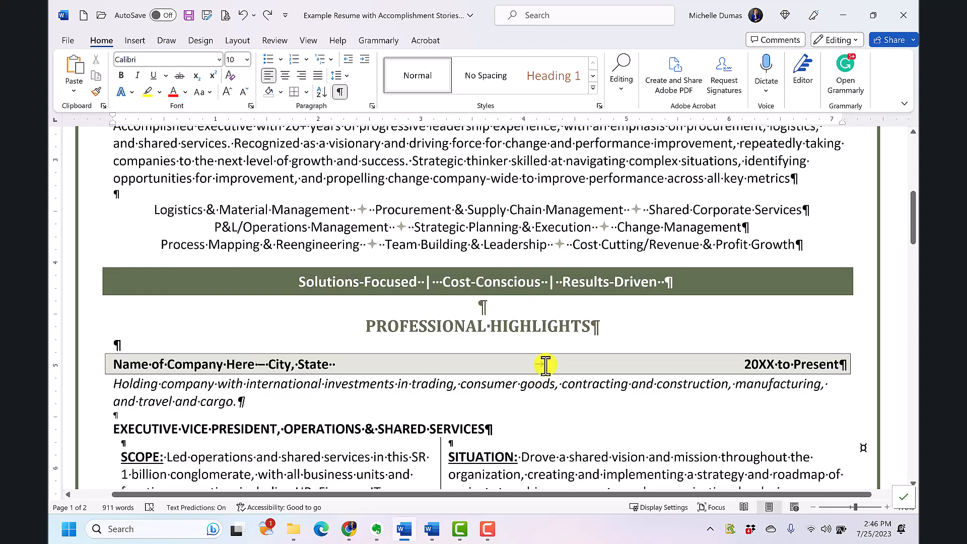
{"action": "double_click", "coordinate": [526, 362]}
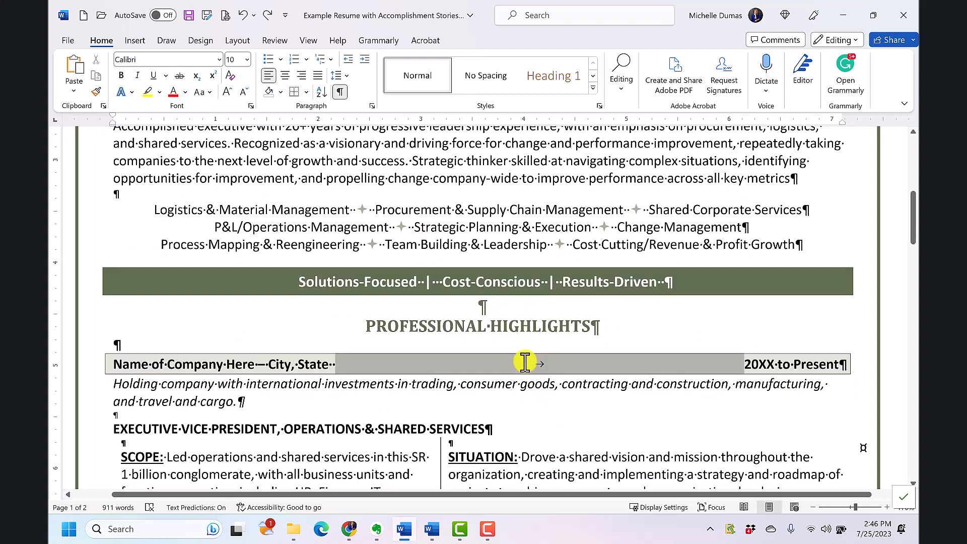
{"action": "left_click", "coordinate": [527, 363]}
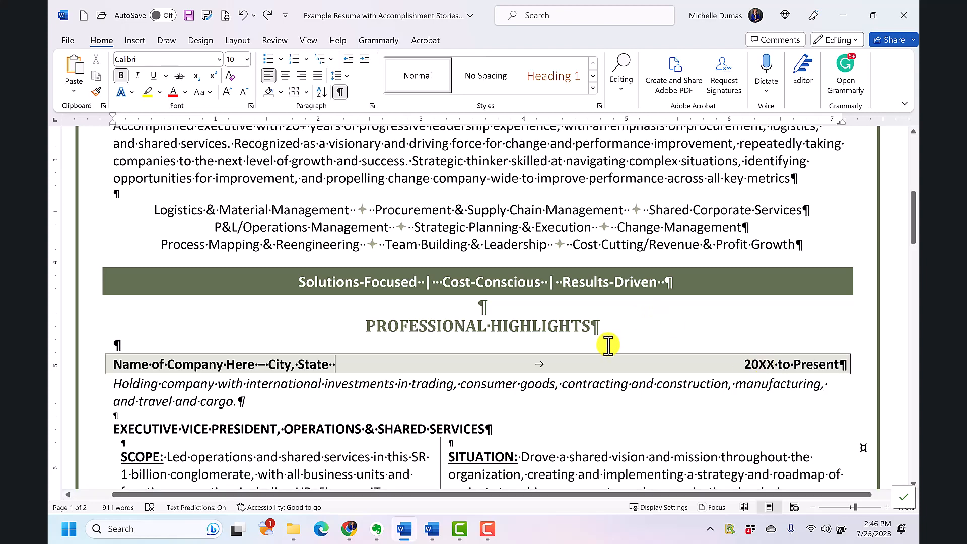
{"action": "scroll", "coordinate": [509, 254], "scroll_direction": "up", "scroll_amount": 1}
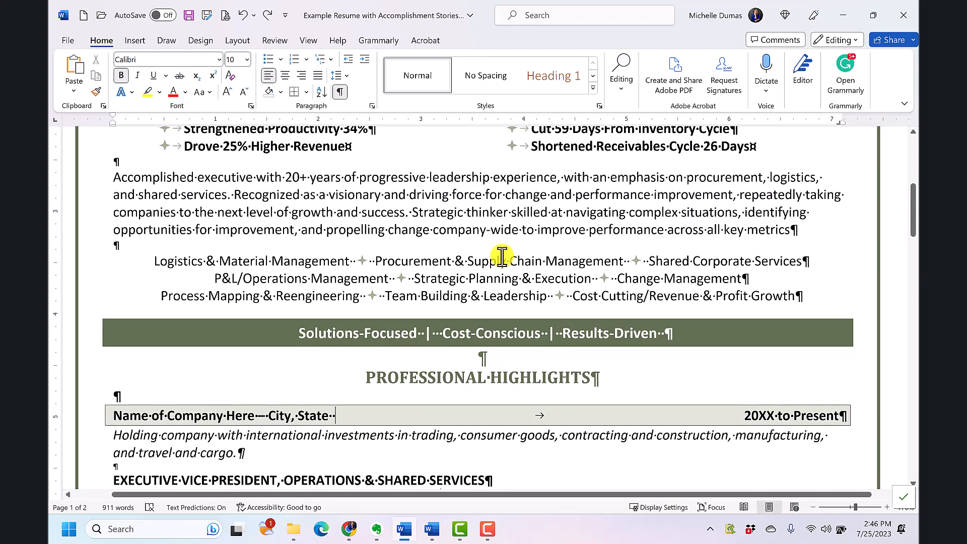
- Insert a manual line break before "Strategic thinker" in the summary paragraph and remove it again
{"action": "left_click", "coordinate": [412, 214]}
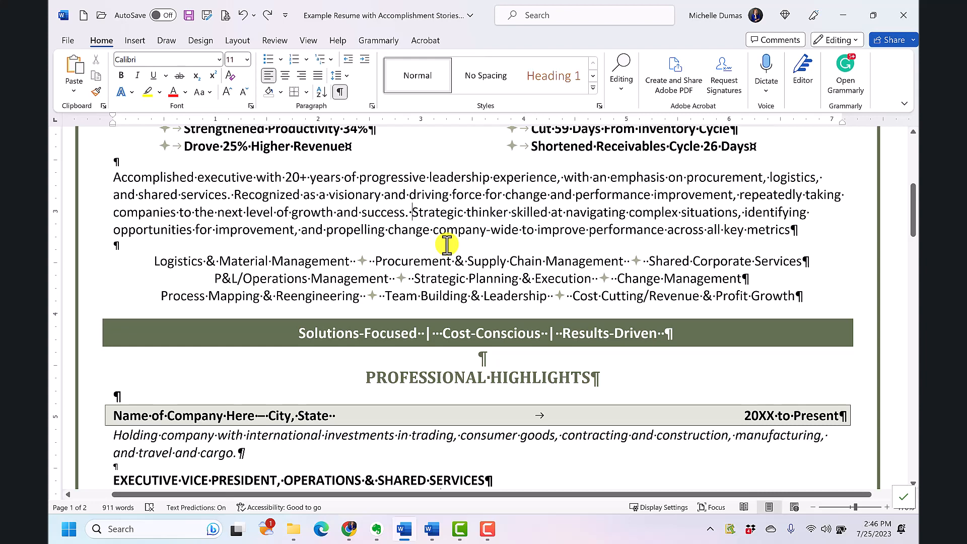
{"action": "key", "text": "shift+Return"}
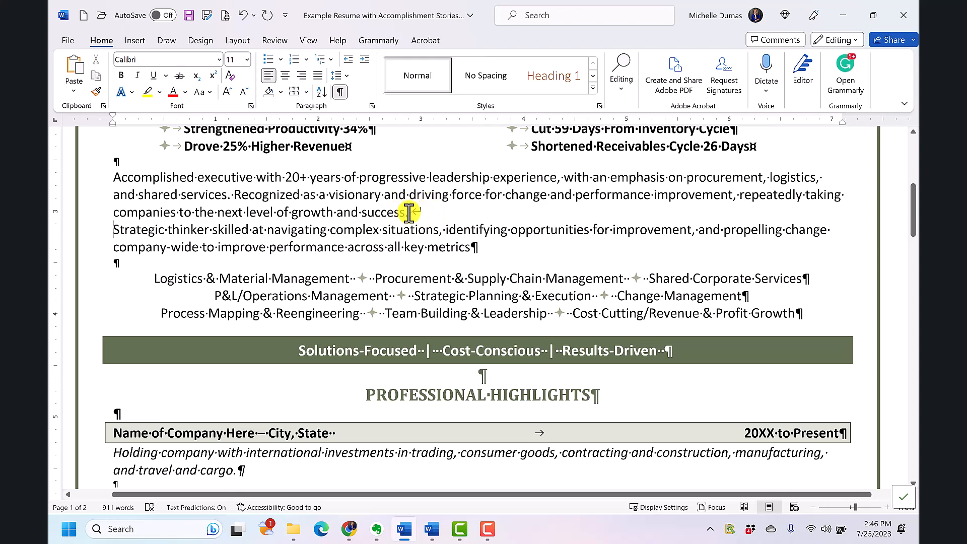
{"action": "left_click", "coordinate": [425, 214]}
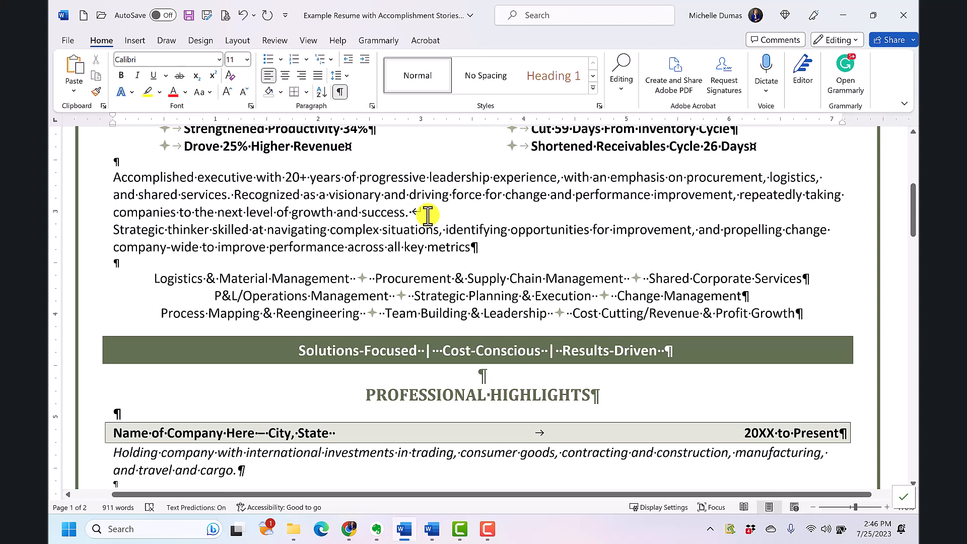
{"action": "key", "text": "Delete"}
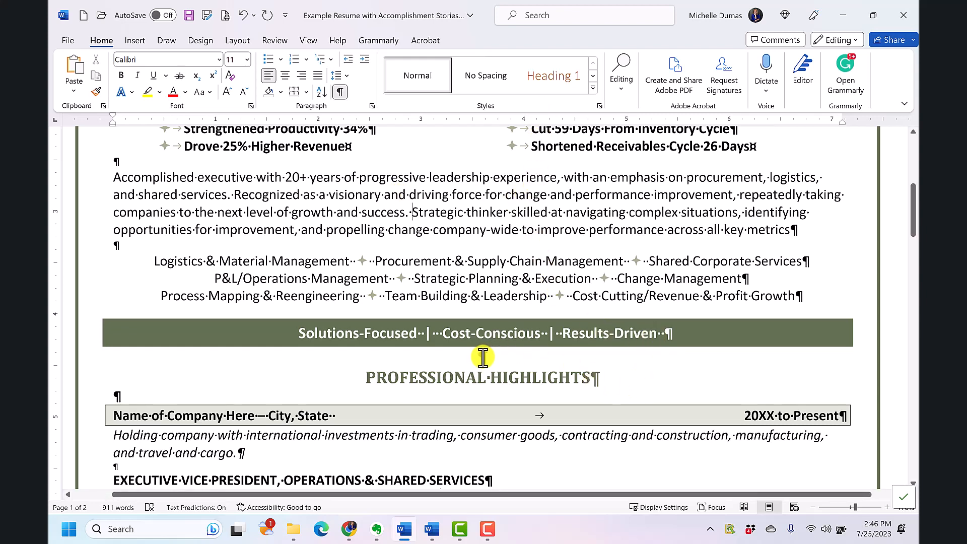
- Examine the formatting marks around the Professional Highlights section and reduce the zoom to view the top of the resume
{"action": "scroll", "coordinate": [528, 353], "scroll_direction": "down", "scroll_amount": 1}
{"action": "scroll", "coordinate": [528, 353], "scroll_direction": "down", "scroll_amount": 4}
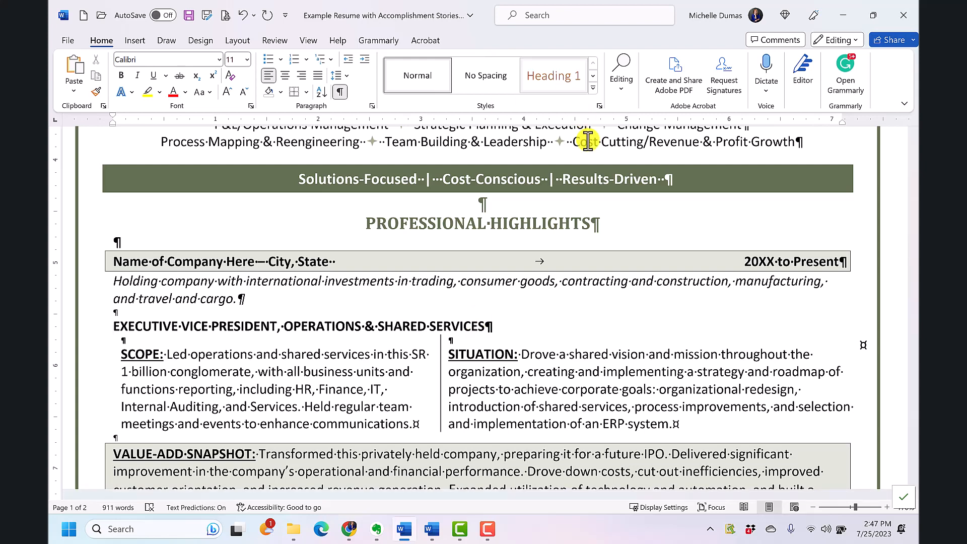
{"action": "scroll", "coordinate": [734, 376], "scroll_direction": "up", "scroll_amount": 1}
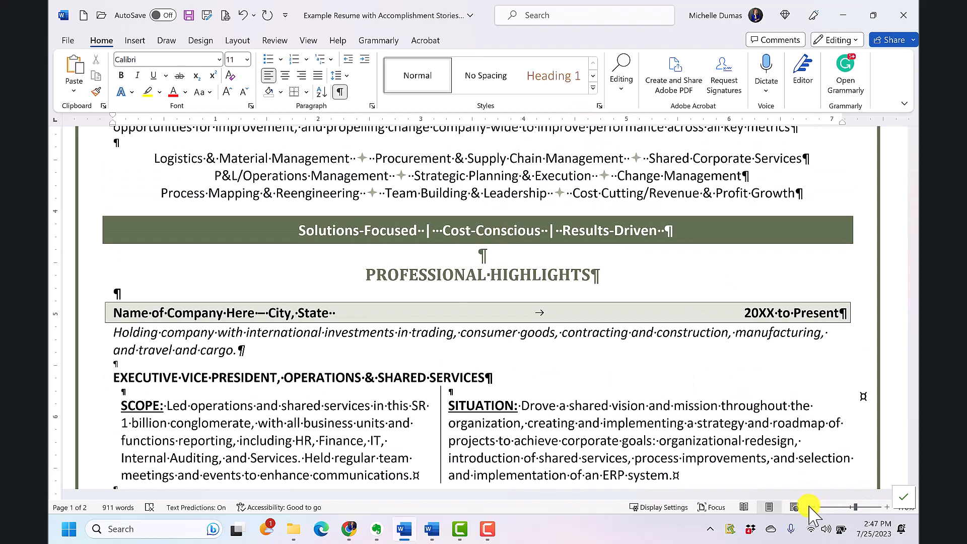
{"action": "scroll", "coordinate": [819, 509], "scroll_direction": "down", "scroll_amount": 3, "text": "ctrl"}
{"action": "scroll", "coordinate": [726, 377], "scroll_direction": "up", "scroll_amount": 6}
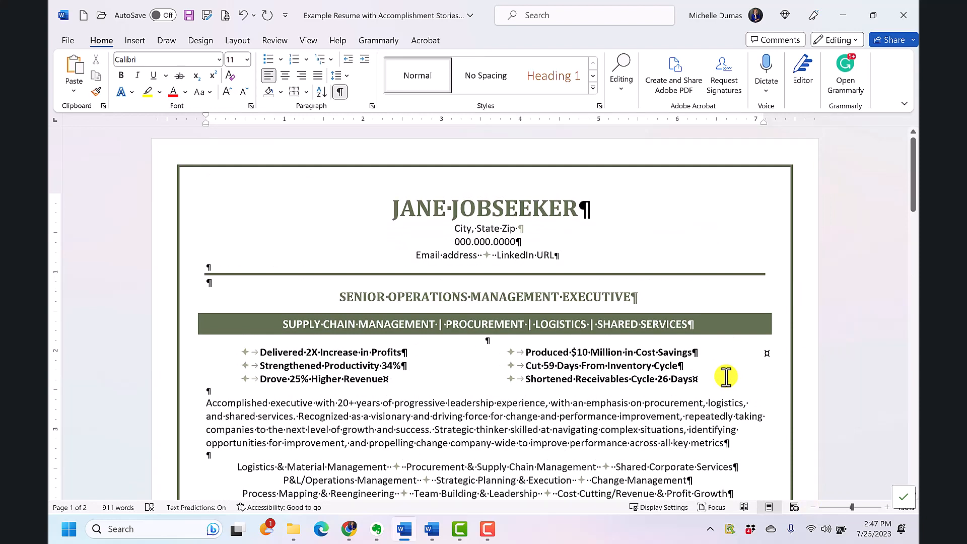
- Hide the formatting marks, show them once more for comparison, and leave them hidden
{"action": "left_click", "coordinate": [340, 93]}
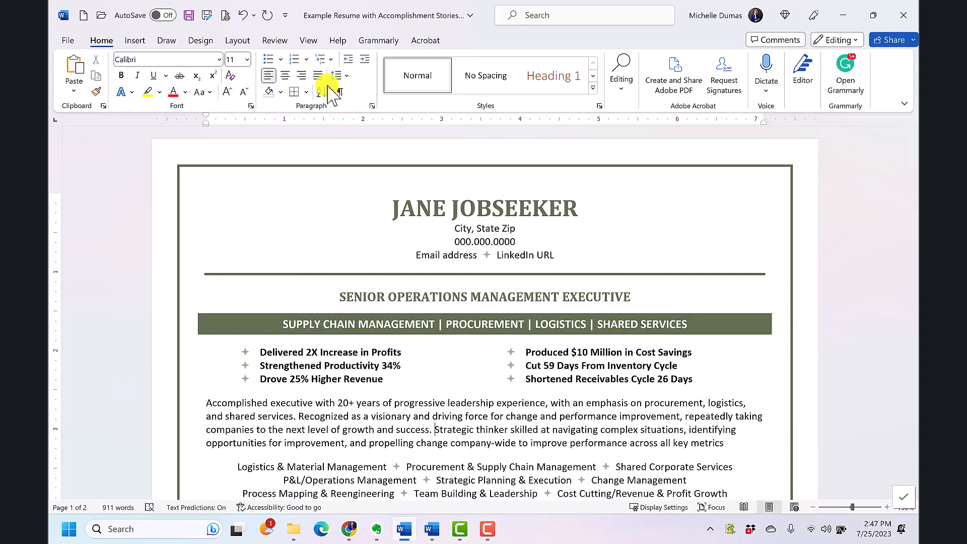
{"action": "left_click", "coordinate": [340, 93]}
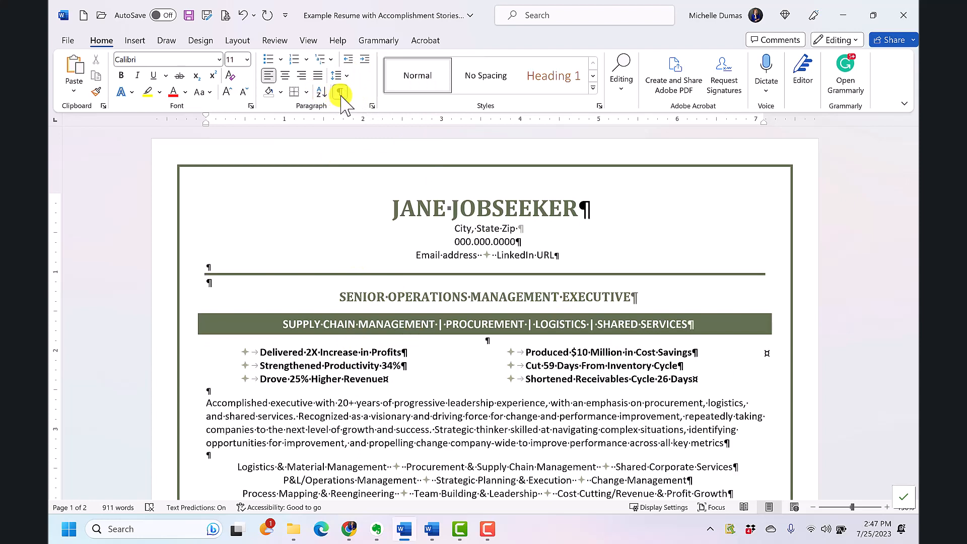
{"action": "left_click", "coordinate": [341, 93]}
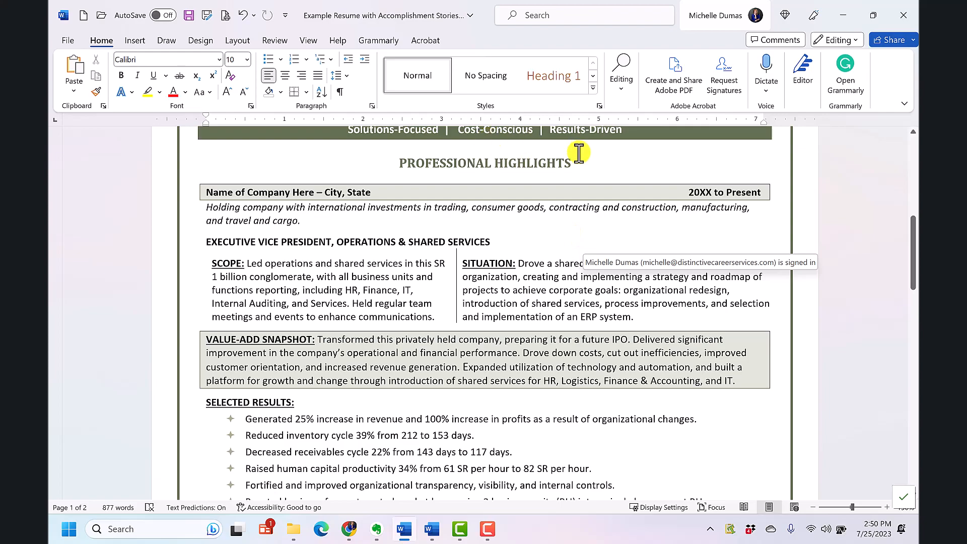
- Dictate text after the empty VALUE-ADD SNAPSHOT heading on page 2, from "completely restructured a turbulent department" to "established a corporate strategy office", and stop dictation
{"action": "scroll", "coordinate": [591, 218], "scroll_direction": "down", "scroll_amount": 3}
{"action": "scroll", "coordinate": [565, 325], "scroll_direction": "down", "scroll_amount": 15}
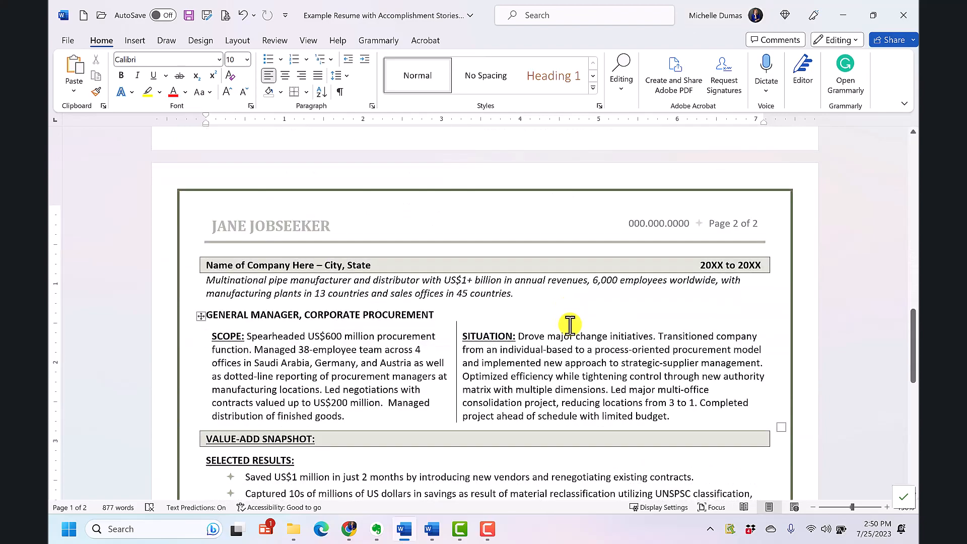
{"action": "scroll", "coordinate": [496, 292], "scroll_direction": "up", "scroll_amount": 3}
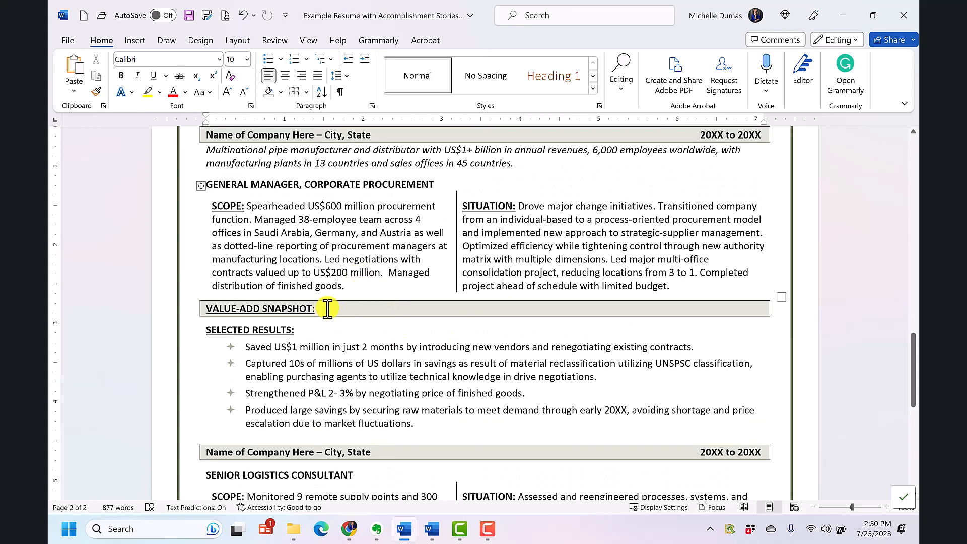
{"action": "left_click", "coordinate": [329, 308]}
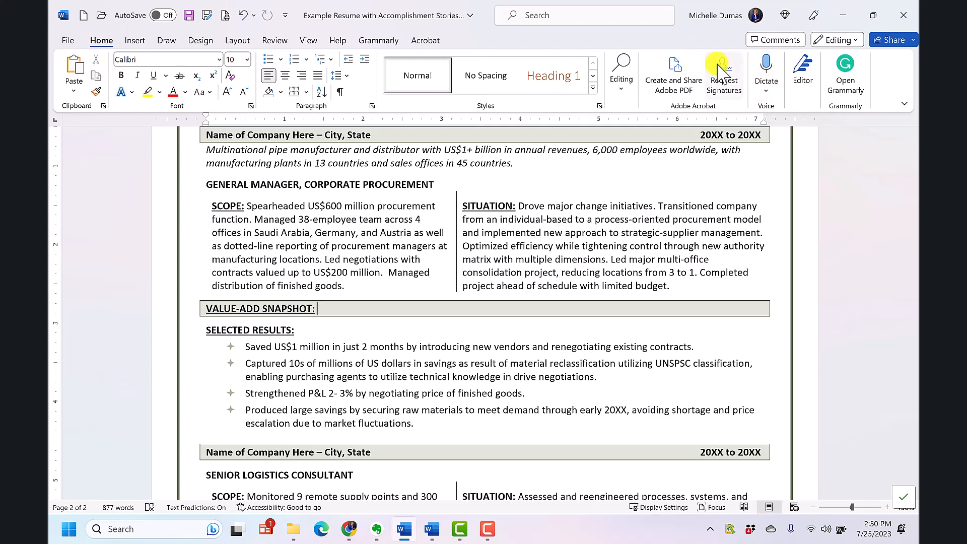
{"action": "left_click", "coordinate": [768, 93]}
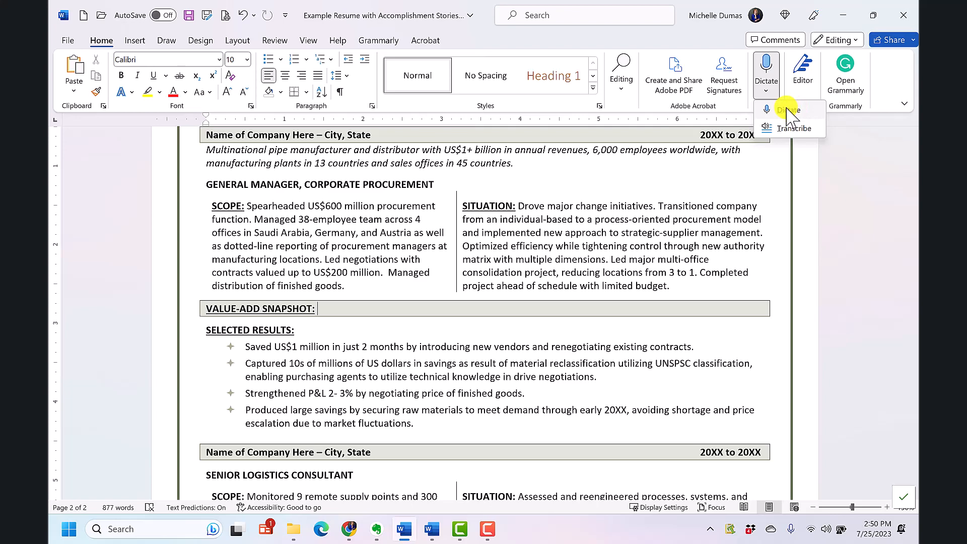
{"action": "left_click", "coordinate": [789, 109]}
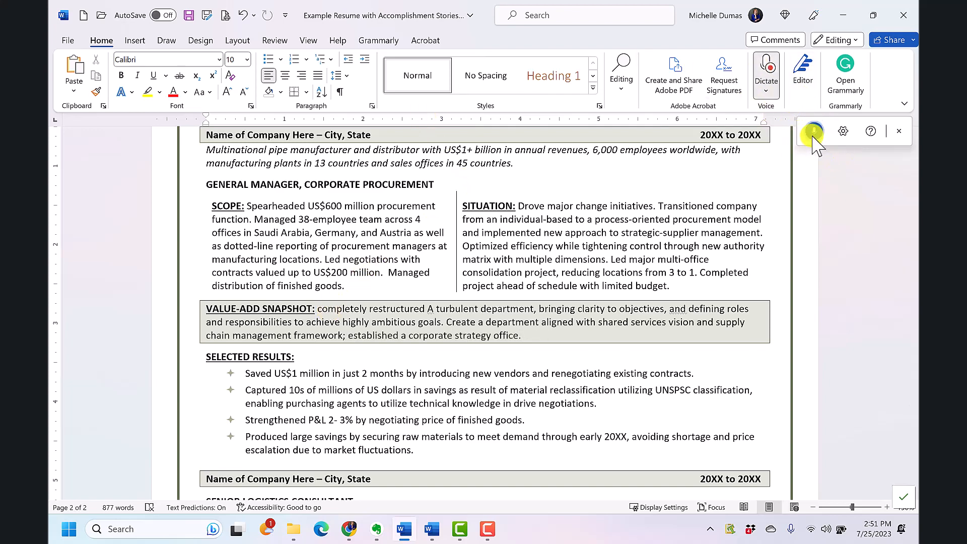
{"action": "left_click", "coordinate": [767, 91]}
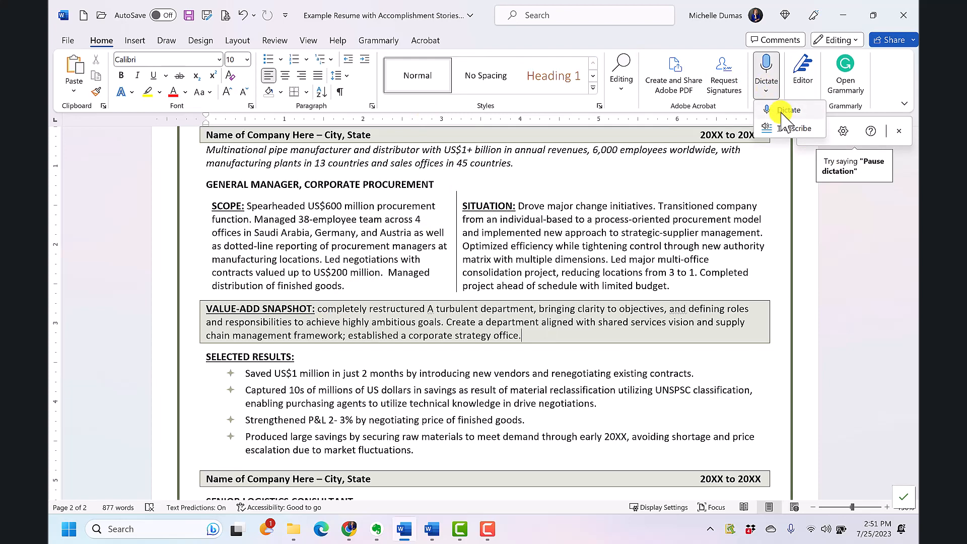
{"action": "left_click", "coordinate": [785, 111]}
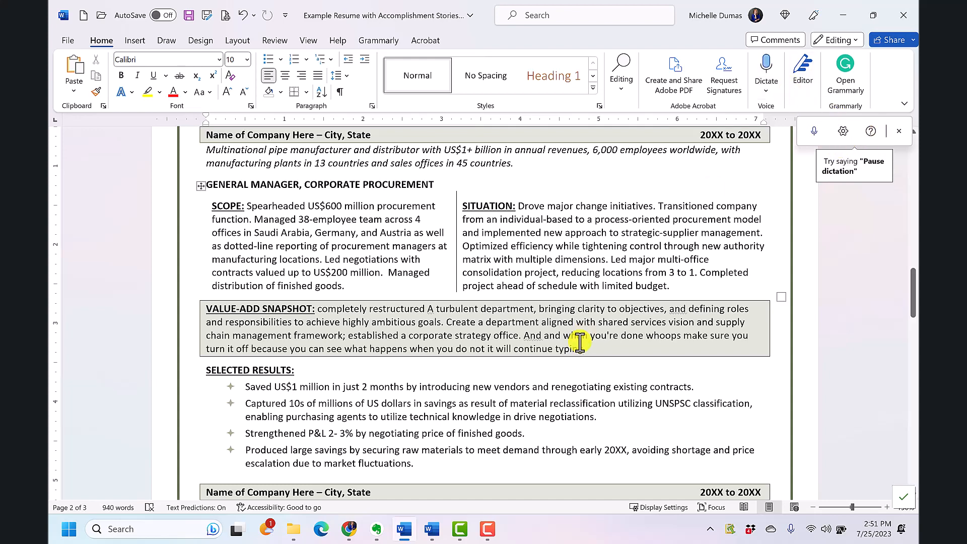
- Delete the stray dictated text after "corporate strategy office." and capitalize "Completely" at the start of the value-add snapshot
{"action": "left_click_drag", "start_coordinate": [585, 349], "coordinate": [531, 336]}
{"action": "key", "text": "Delete"}
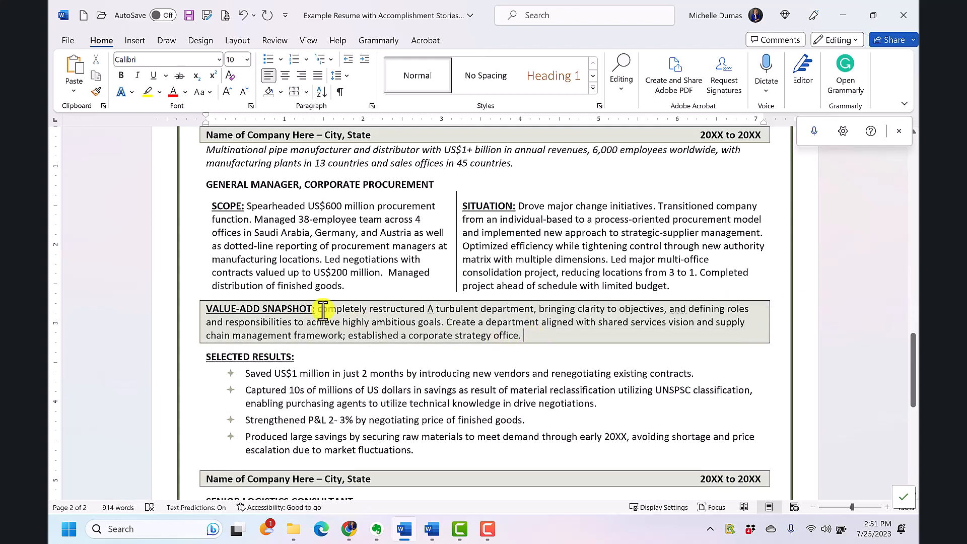
{"action": "left_click_drag", "start_coordinate": [317, 309], "coordinate": [324, 310]}
{"action": "type", "text": "C"}
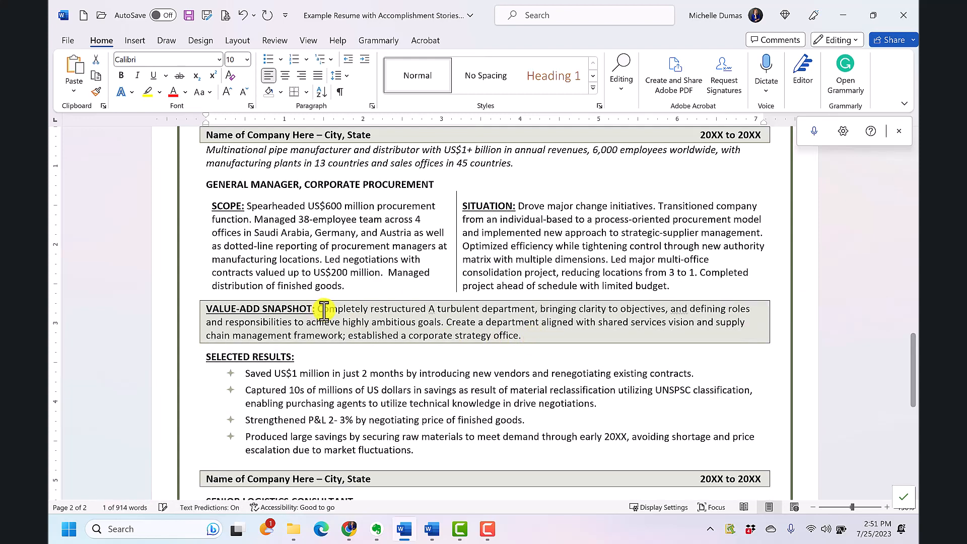
- Replace the word before "turbulent department" in the value-add snapshot with a lowercase "a"
{"action": "double_click", "coordinate": [429, 310]}
{"action": "type", "text": "a"}
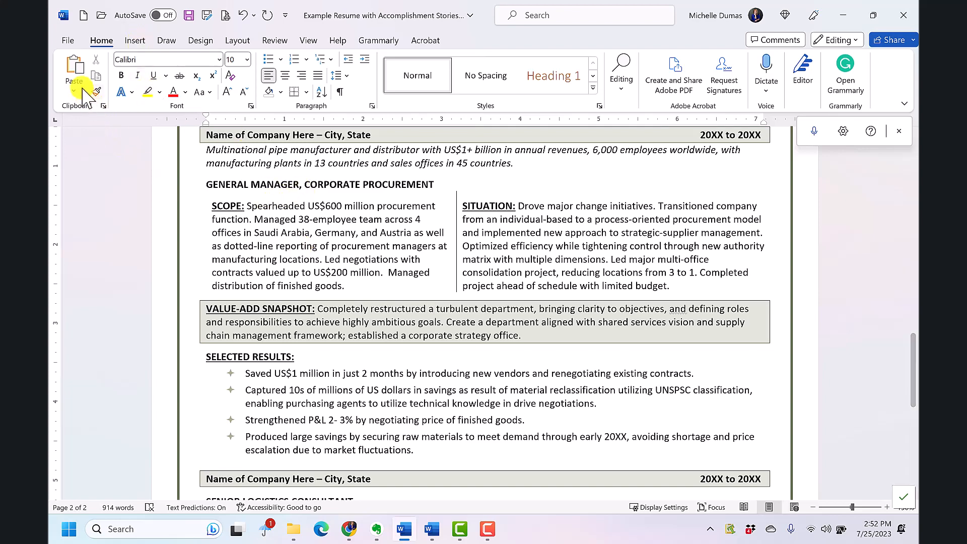
- Review the AutoCorrect settings in the proofing options and close the options without making changes
{"action": "left_click", "coordinate": [70, 41]}
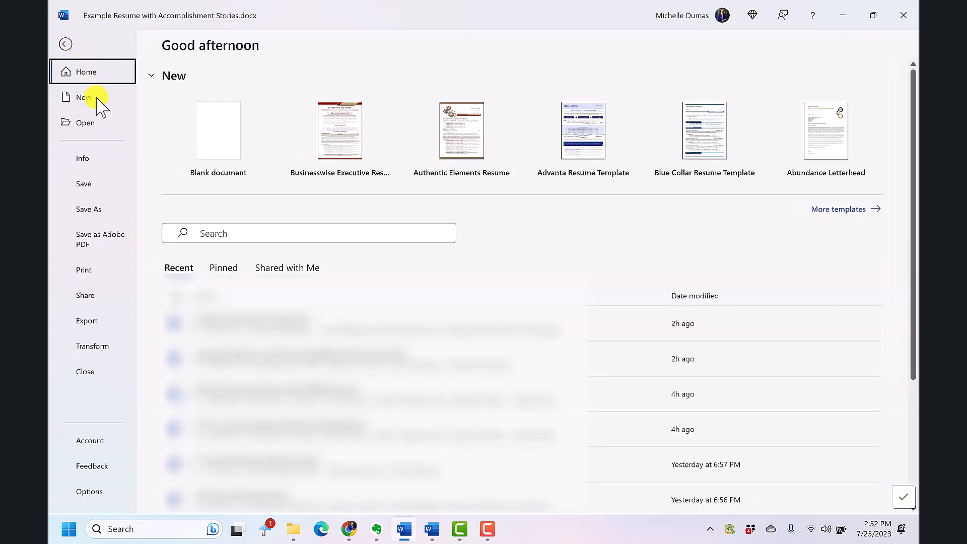
{"action": "left_click", "coordinate": [97, 491]}
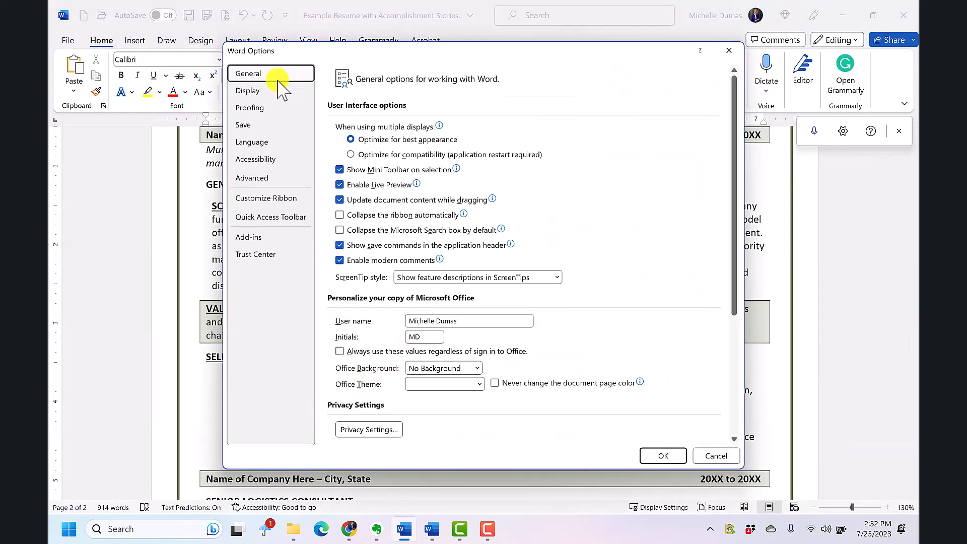
{"action": "left_click", "coordinate": [259, 108]}
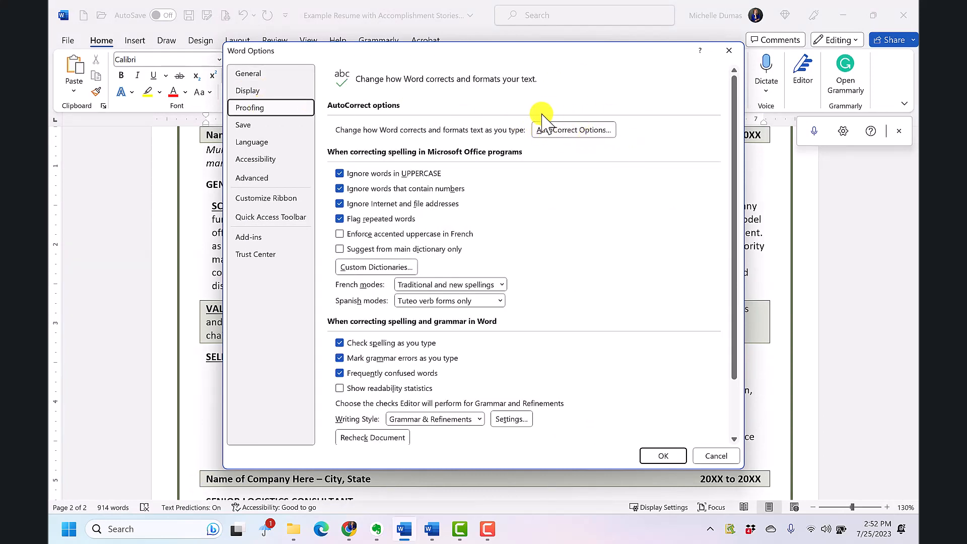
{"action": "left_click", "coordinate": [583, 132]}
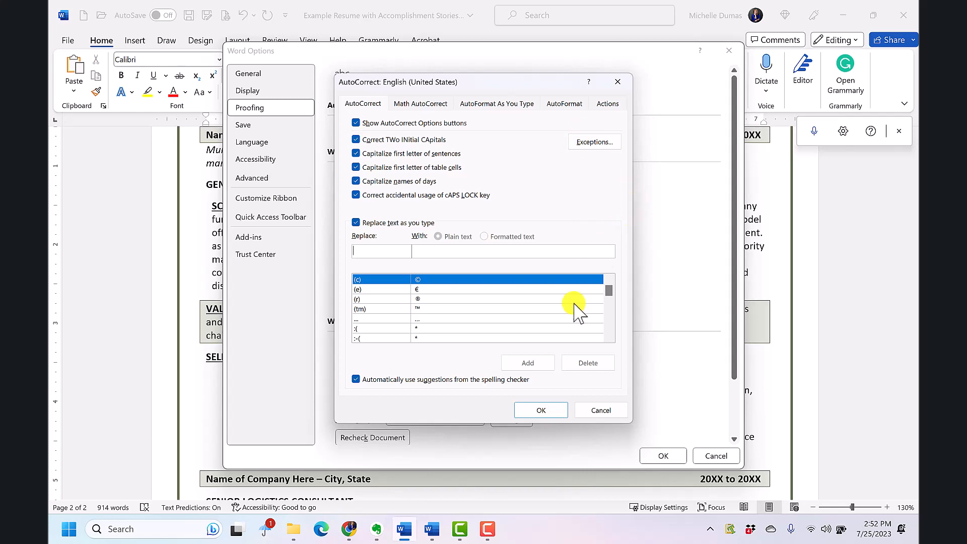
{"action": "left_click", "coordinate": [615, 412]}
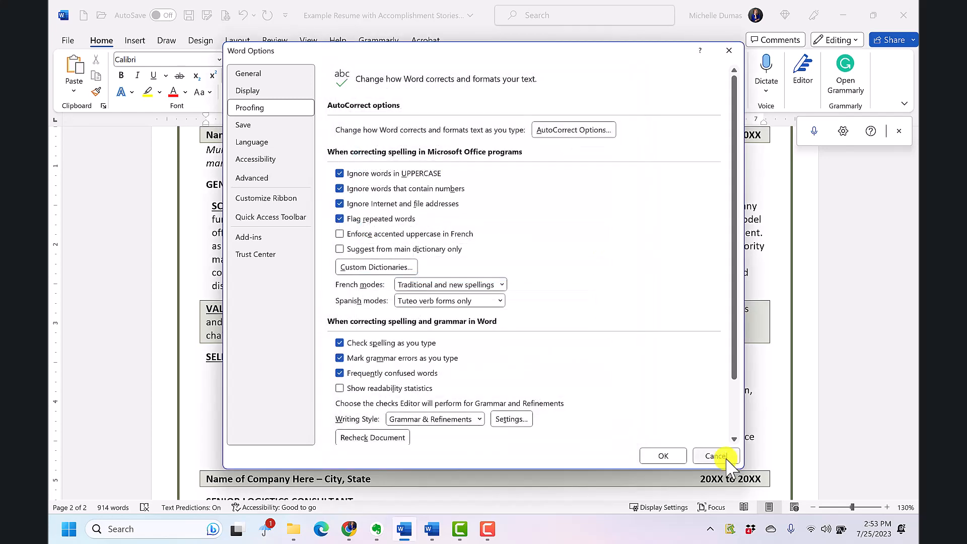
{"action": "left_click", "coordinate": [714, 456]}
- Add a formatted-text AutoCorrect entry that replaces "myaddress" with the name and contact block from the top of the resume
{"action": "scroll", "coordinate": [548, 293], "scroll_direction": "up", "scroll_amount": 15}
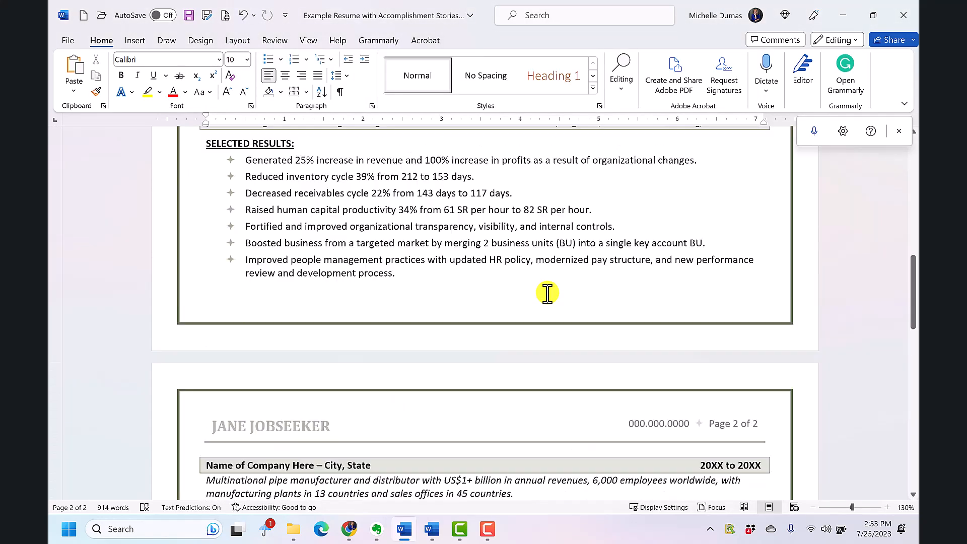
{"action": "scroll", "coordinate": [547, 292], "scroll_direction": "up", "scroll_amount": 5}
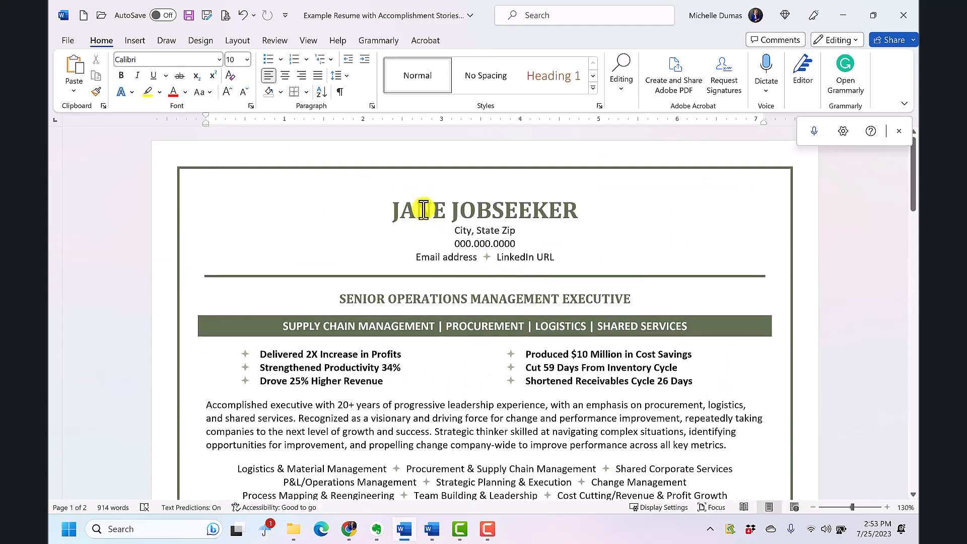
{"action": "left_click_drag", "start_coordinate": [392, 210], "coordinate": [603, 255]}
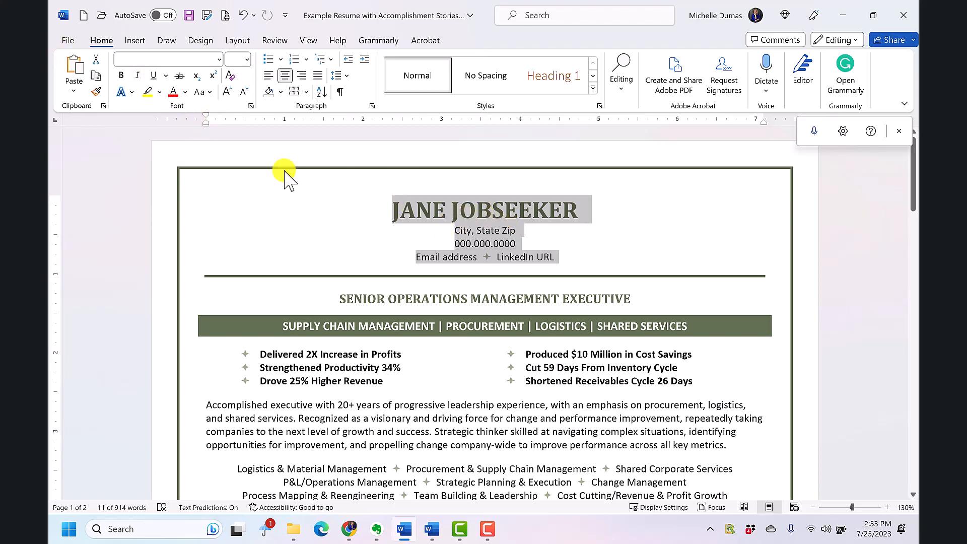
{"action": "left_click", "coordinate": [67, 40]}
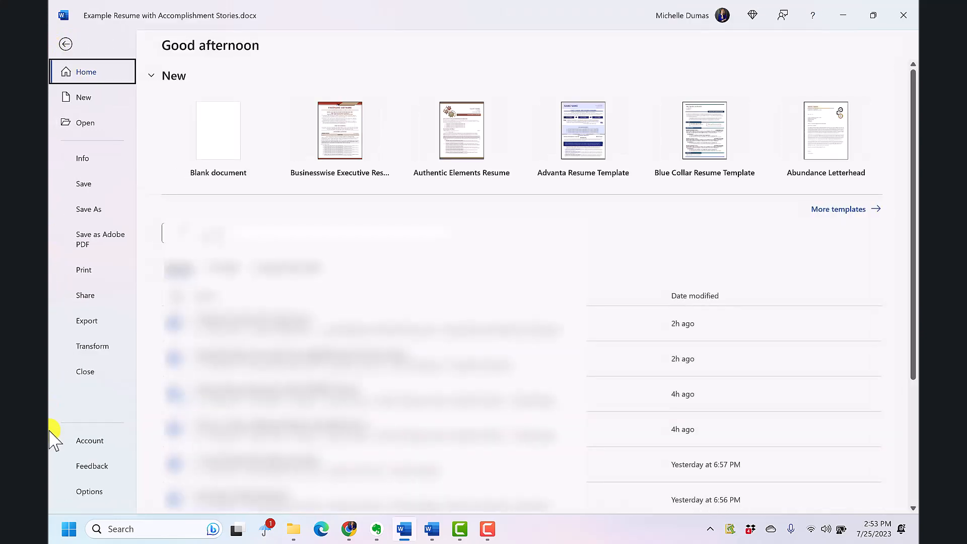
{"action": "left_click", "coordinate": [96, 492]}
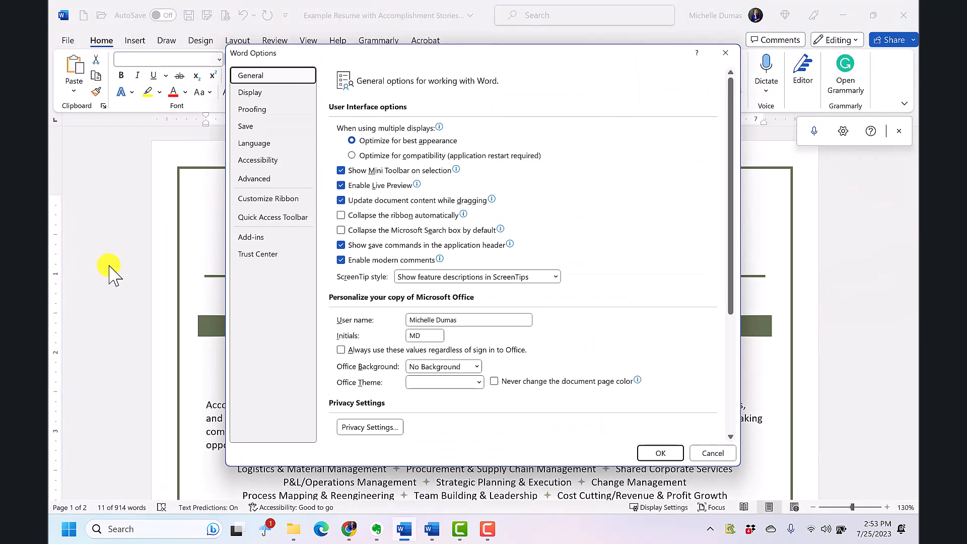
{"action": "left_click", "coordinate": [251, 107]}
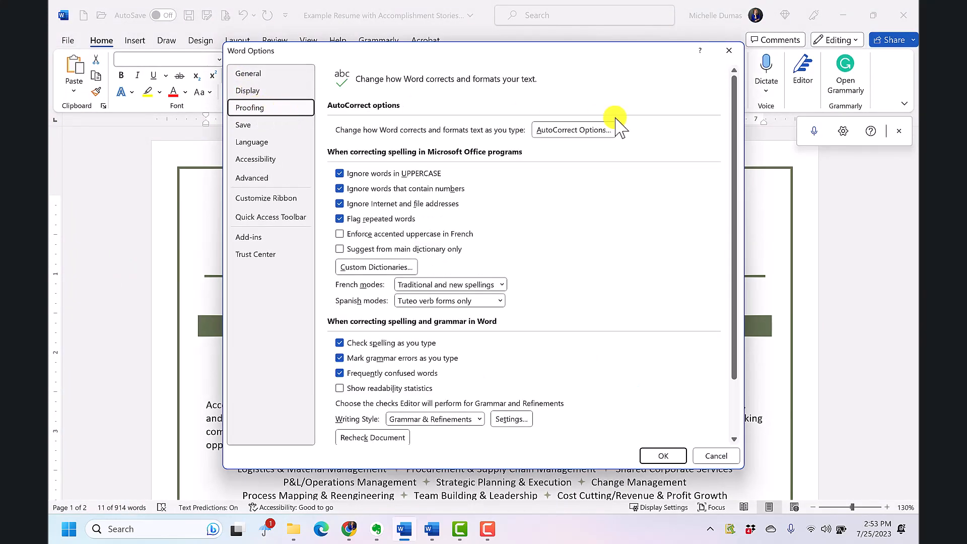
{"action": "left_click", "coordinate": [601, 126]}
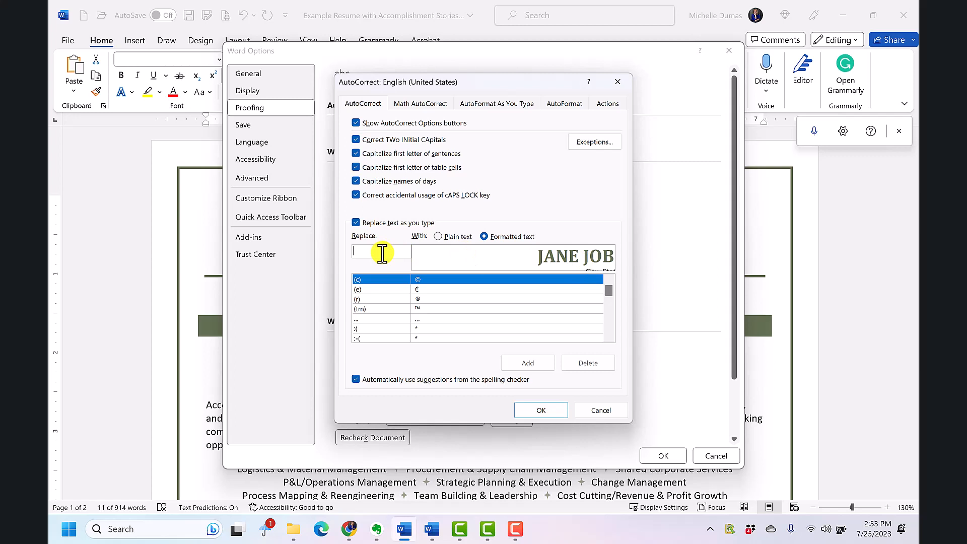
{"action": "type", "text": "myaddress"}
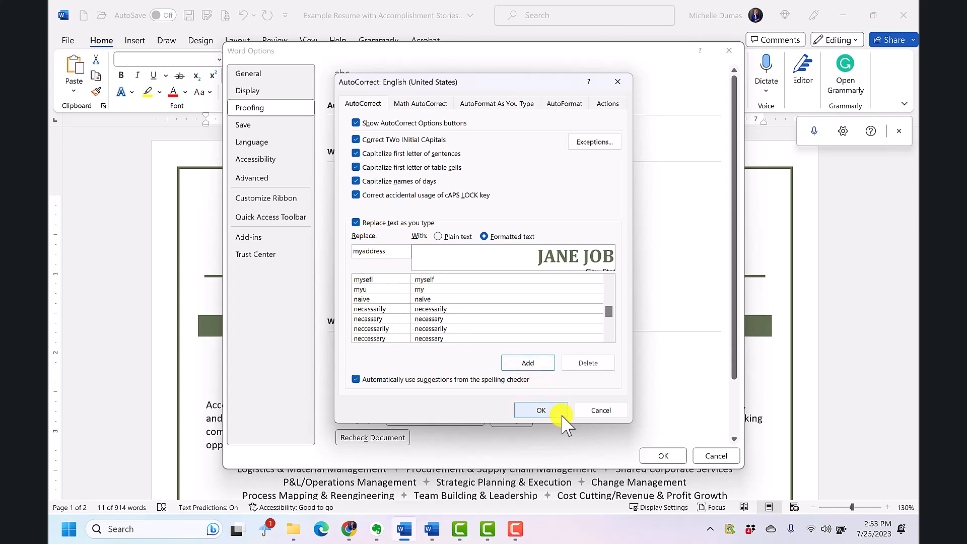
{"action": "left_click", "coordinate": [529, 362]}
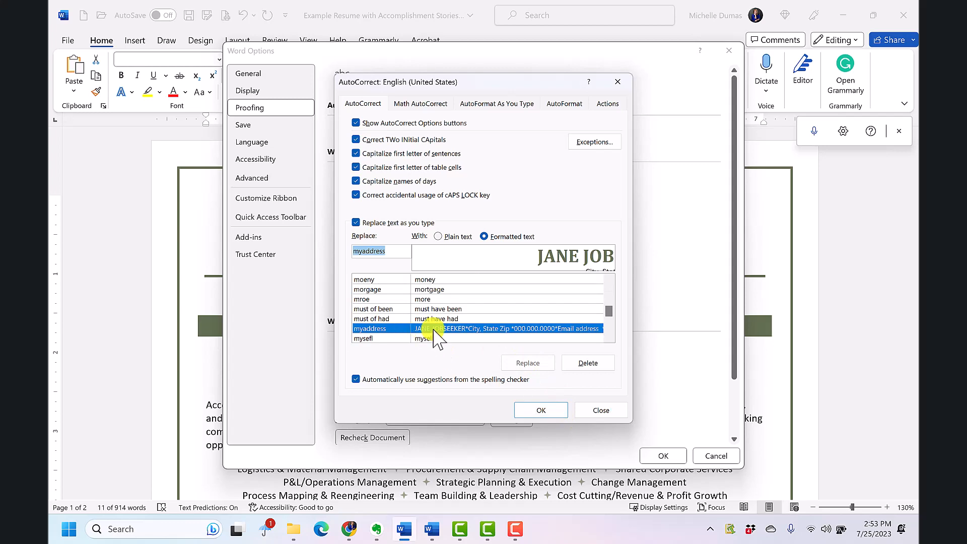
{"action": "left_click", "coordinate": [546, 409]}
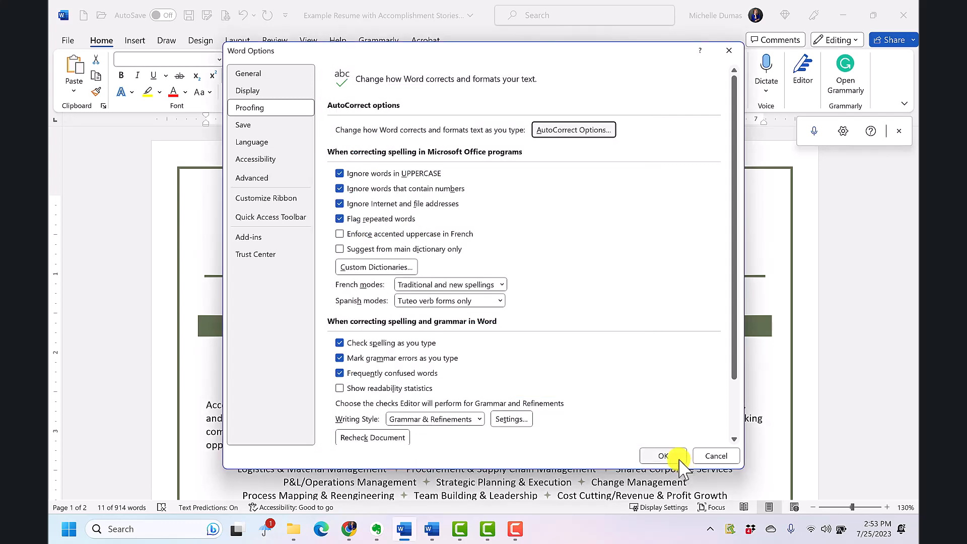
{"action": "left_click", "coordinate": [677, 456]}
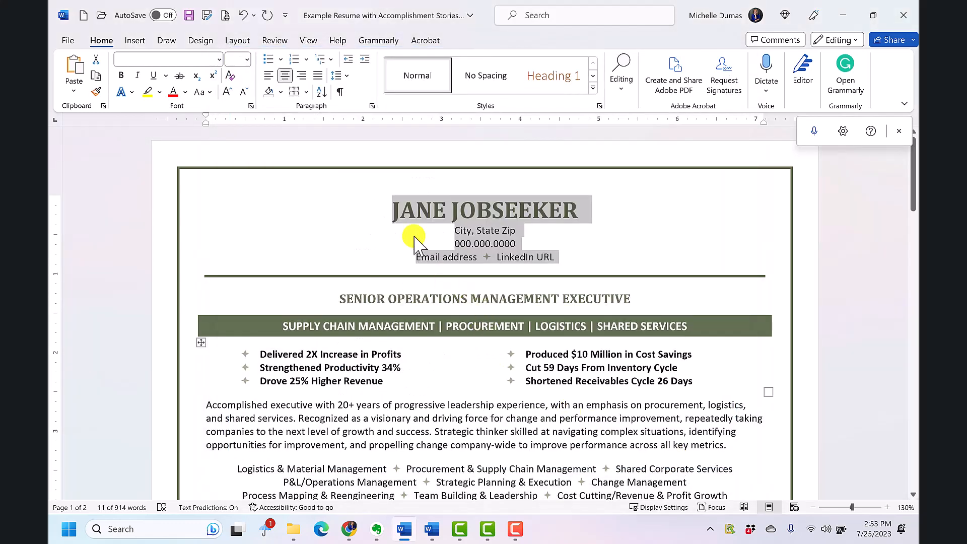
- Test the AutoCorrect entry by entering "myaddress" on a new line below the email and LinkedIn line and expanding it
{"action": "left_click", "coordinate": [585, 258]}
{"action": "key", "text": "Return"}
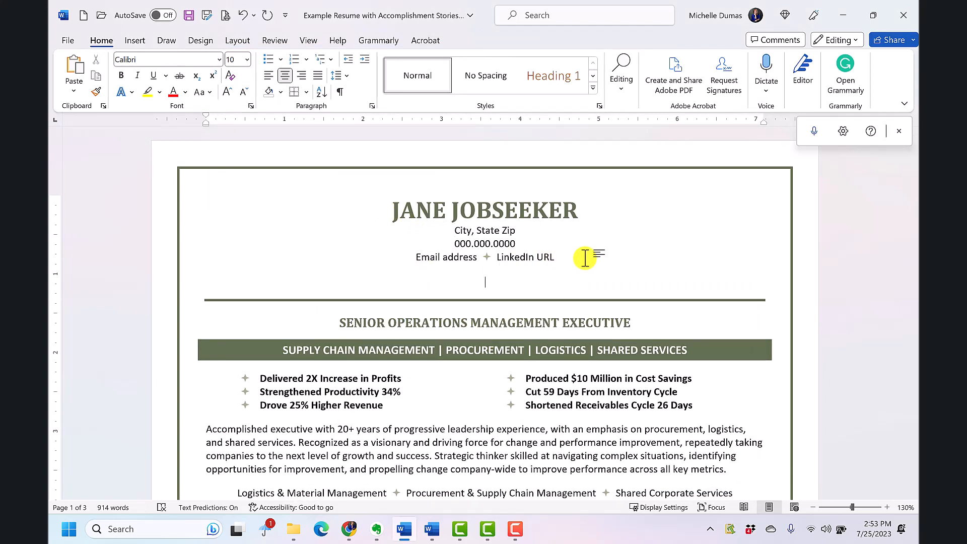
{"action": "type", "text": "myaddress"}
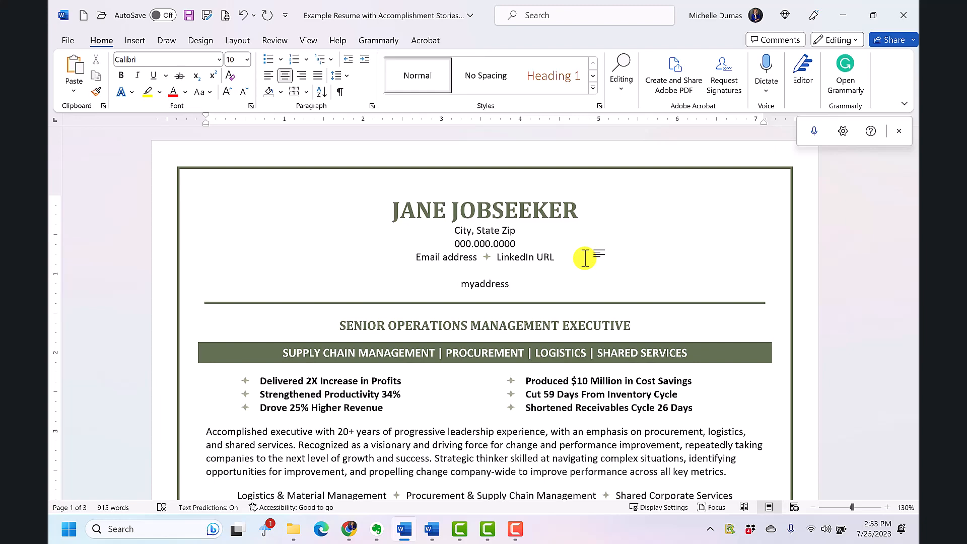
{"action": "key", "text": "F3"}
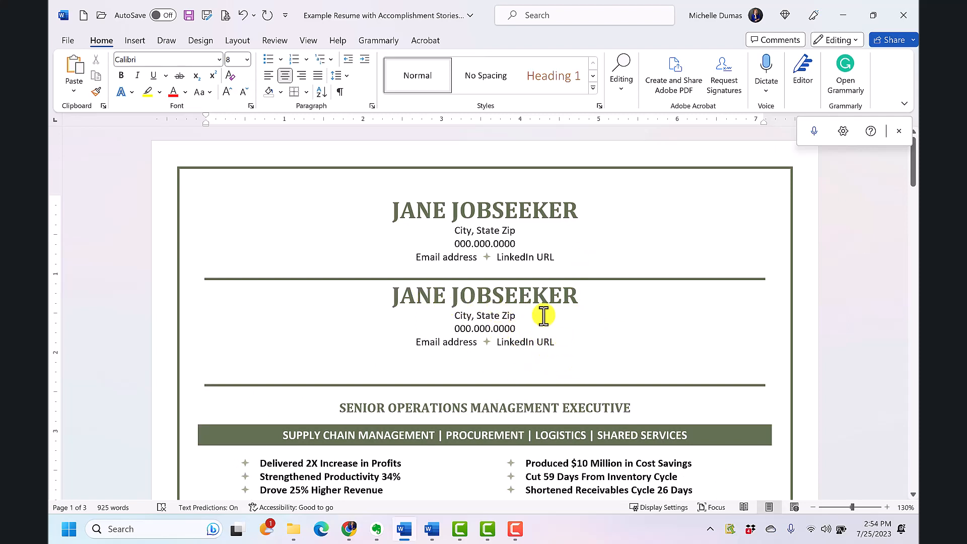
- Delete the duplicate name and contact block and the extra blank line beneath the original one
{"action": "left_click_drag", "start_coordinate": [570, 356], "coordinate": [437, 276]}
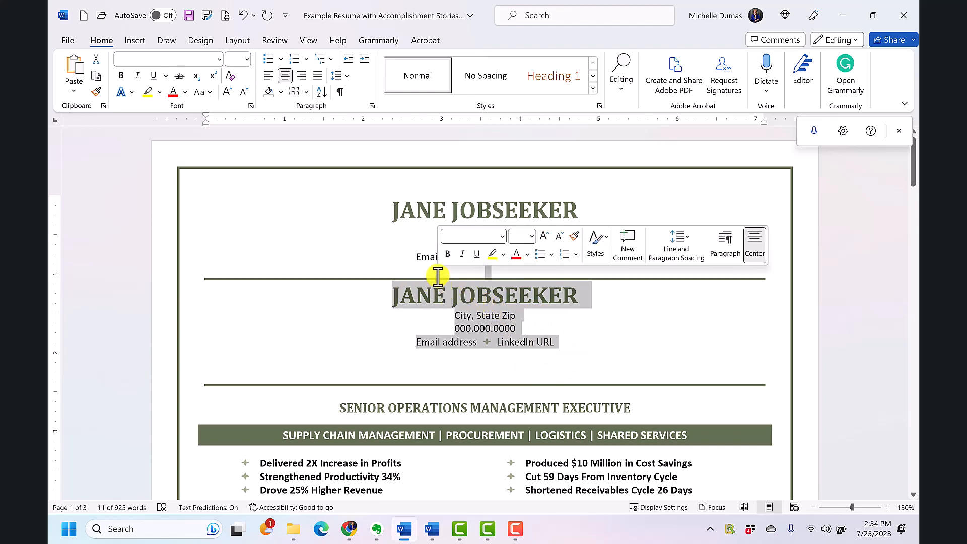
{"action": "key", "text": "Delete"}
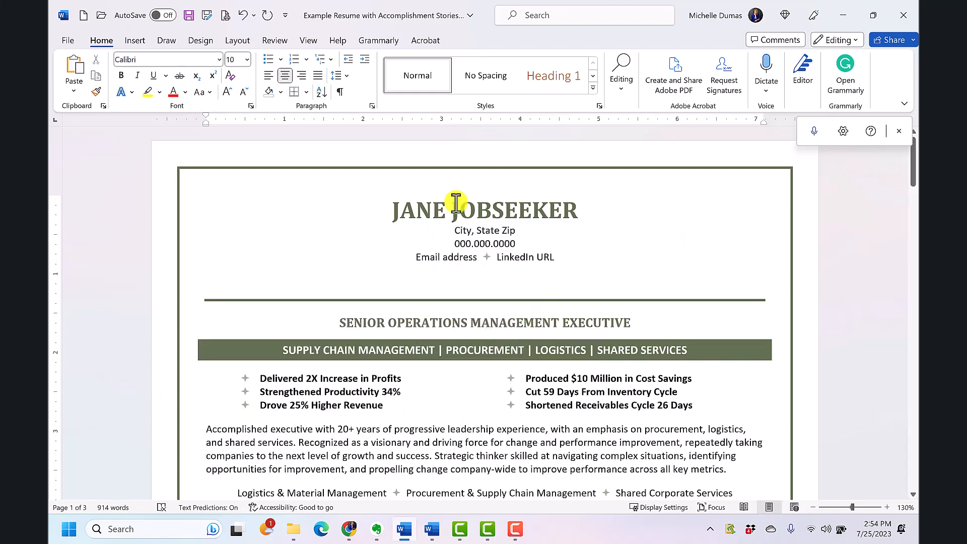
{"action": "scroll", "coordinate": [501, 395], "scroll_direction": "down", "scroll_amount": 3}
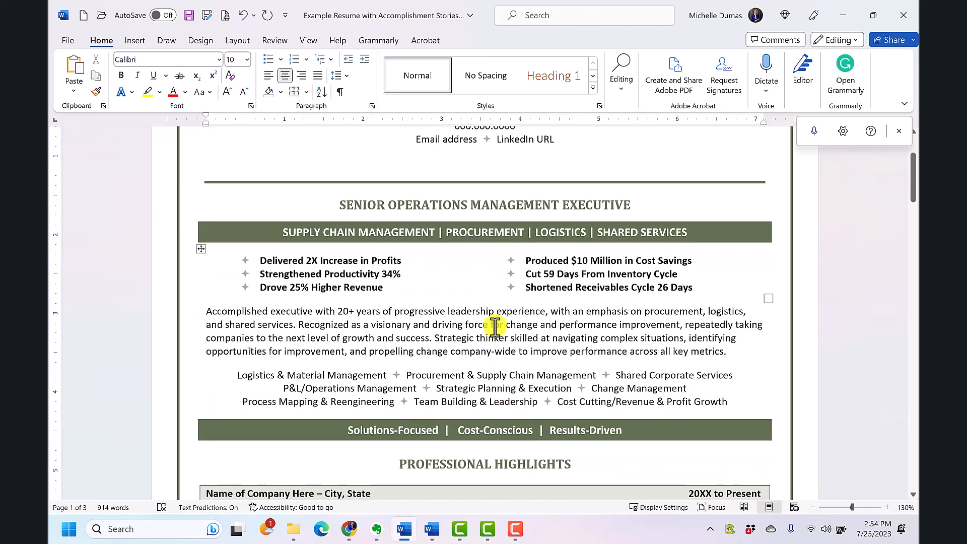
{"action": "key", "text": "Delete"}
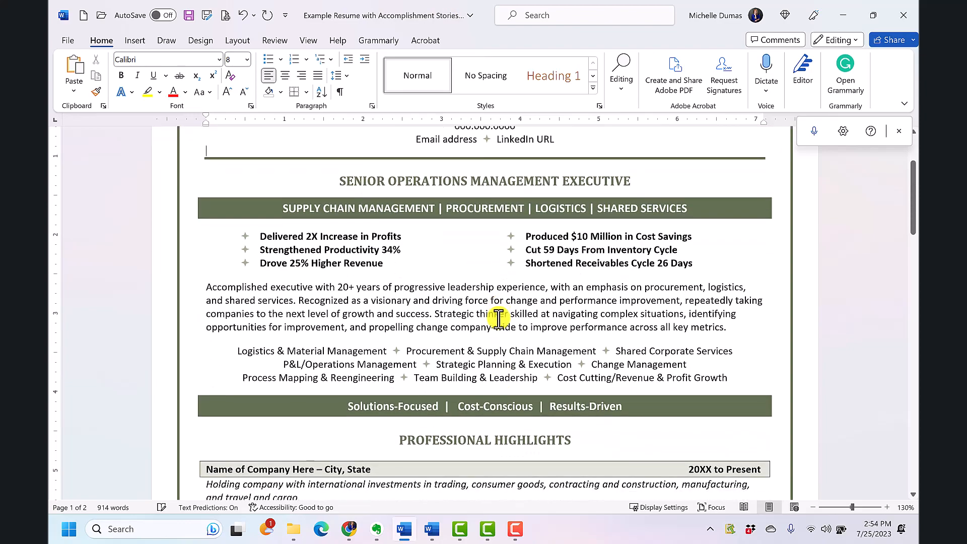
- Select the two university degree lines under the EDUCATION heading on page 2 and clear the selection again
{"action": "scroll", "coordinate": [498, 318], "scroll_direction": "down", "scroll_amount": 7}
{"action": "scroll", "coordinate": [650, 352], "scroll_direction": "down", "scroll_amount": 20}
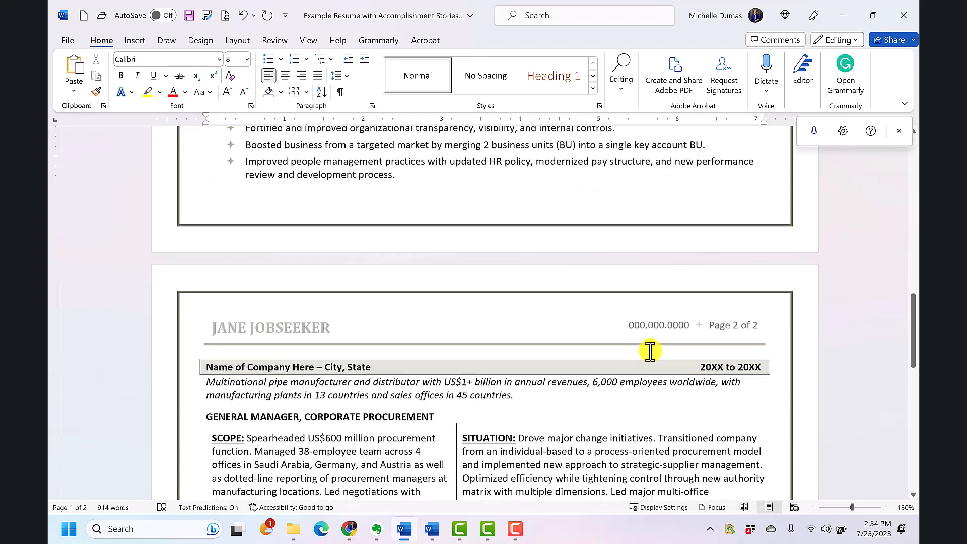
{"action": "scroll", "coordinate": [602, 346], "scroll_direction": "down", "scroll_amount": 3}
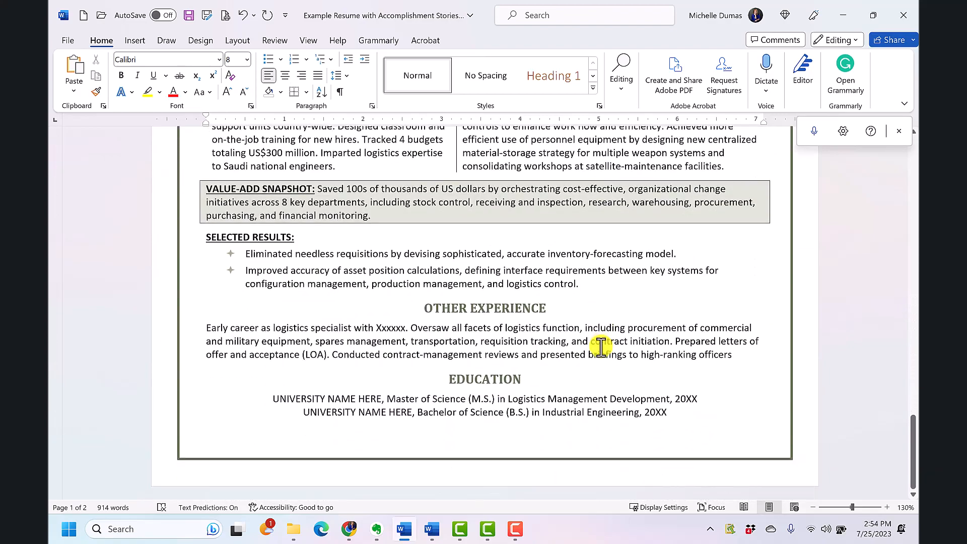
{"action": "left_click", "coordinate": [273, 398]}
{"action": "left_click_drag", "start_coordinate": [313, 396], "coordinate": [672, 413]}
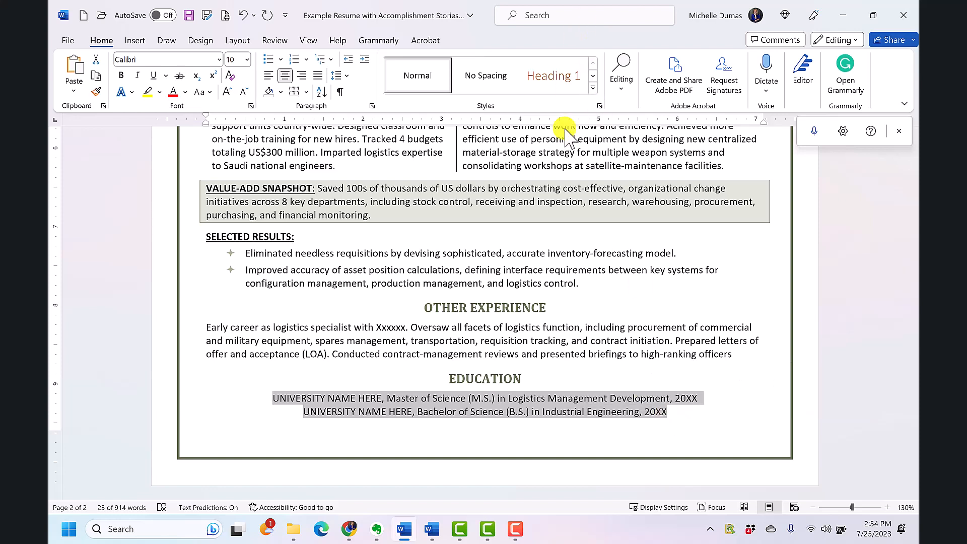
{"action": "left_click", "coordinate": [464, 281]}
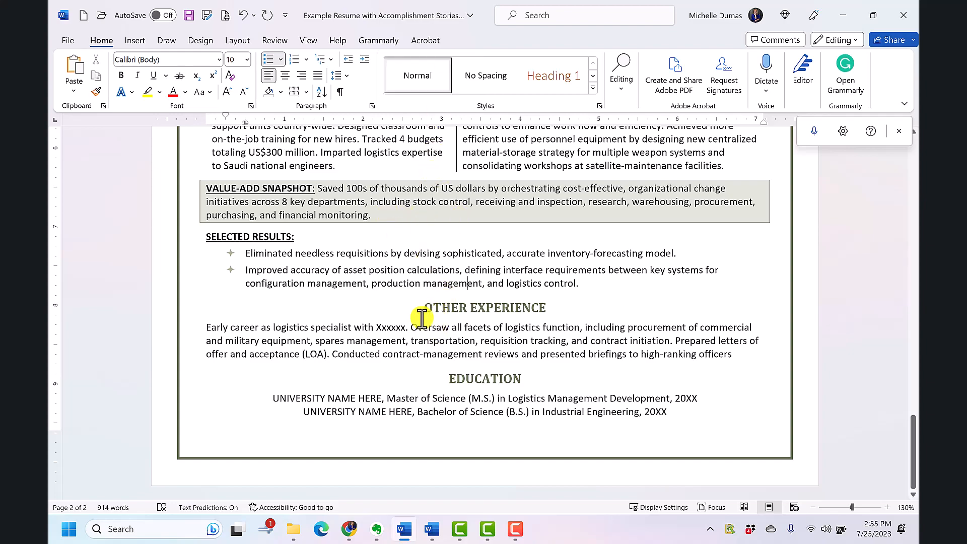
- Select the three-line skills list below the summary paragraph on page 1 and start saving it as a new Quick Part
{"action": "scroll", "coordinate": [421, 315], "scroll_direction": "up", "scroll_amount": 3}
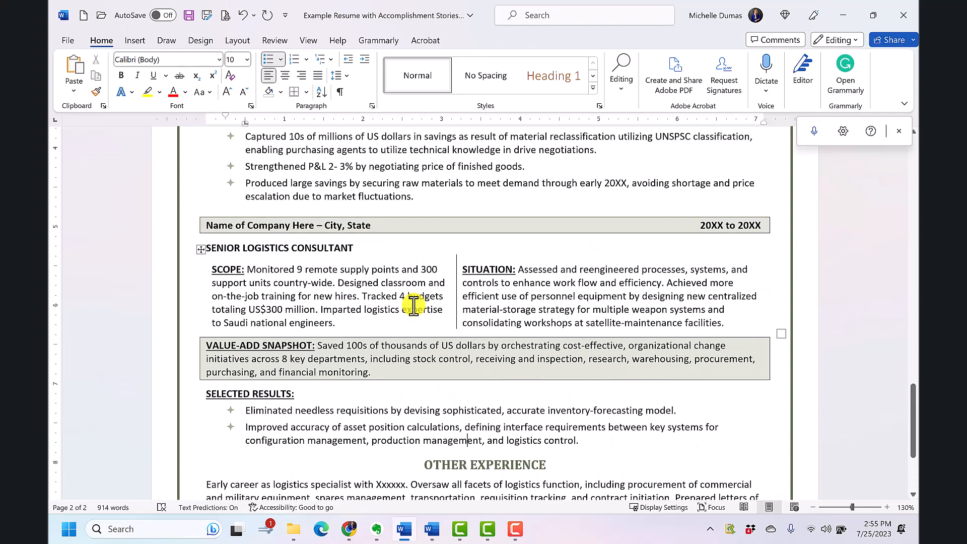
{"action": "scroll", "coordinate": [414, 305], "scroll_direction": "up", "scroll_amount": 5}
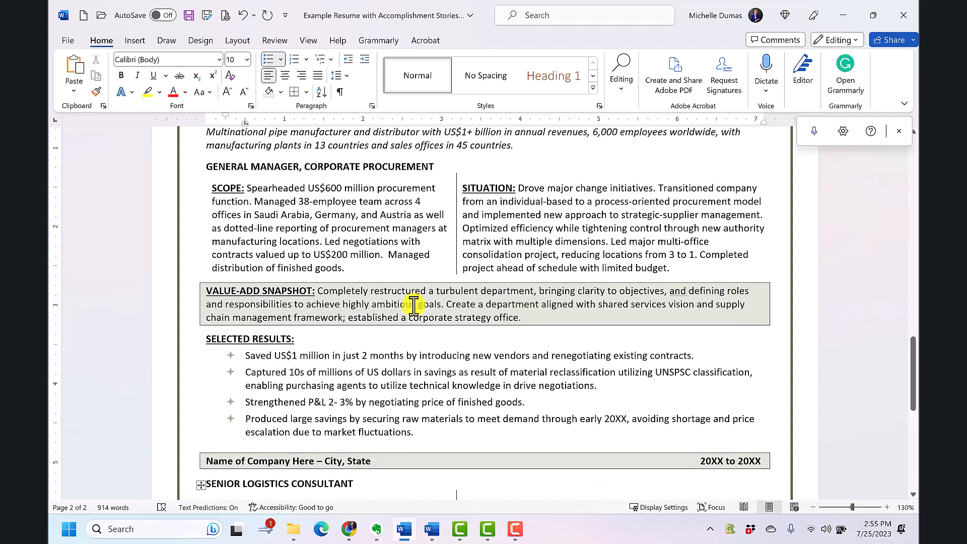
{"action": "scroll", "coordinate": [414, 306], "scroll_direction": "up", "scroll_amount": 7}
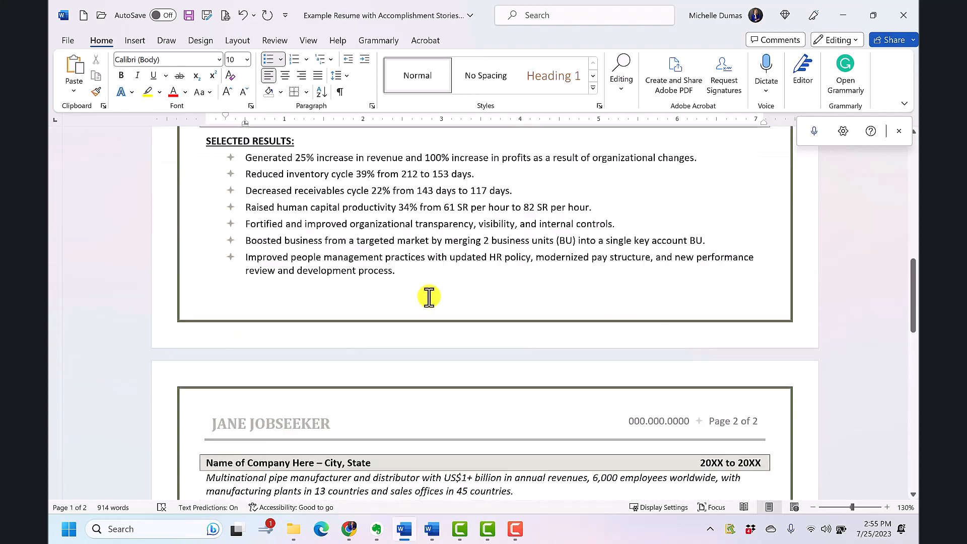
{"action": "scroll", "coordinate": [429, 297], "scroll_direction": "up", "scroll_amount": 9}
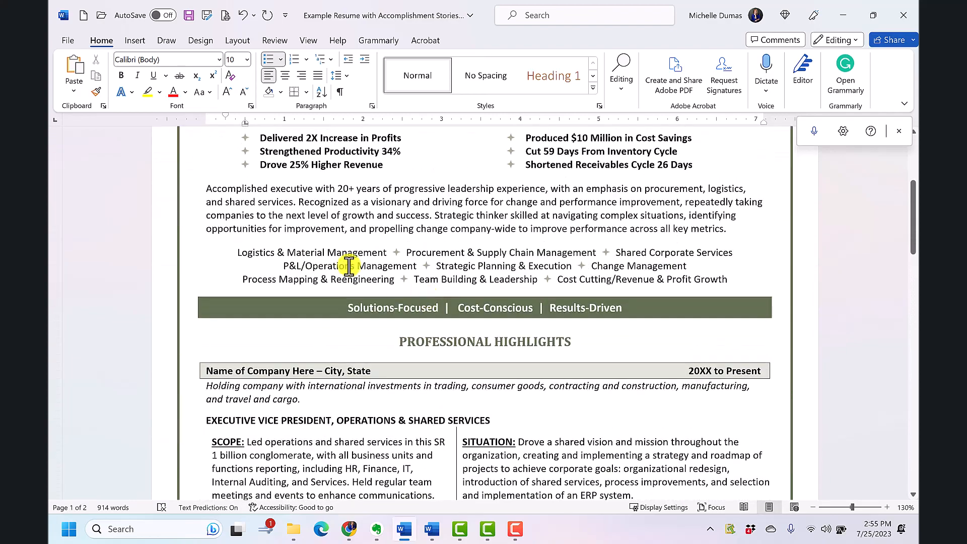
{"action": "scroll", "coordinate": [349, 265], "scroll_direction": "up", "scroll_amount": 2}
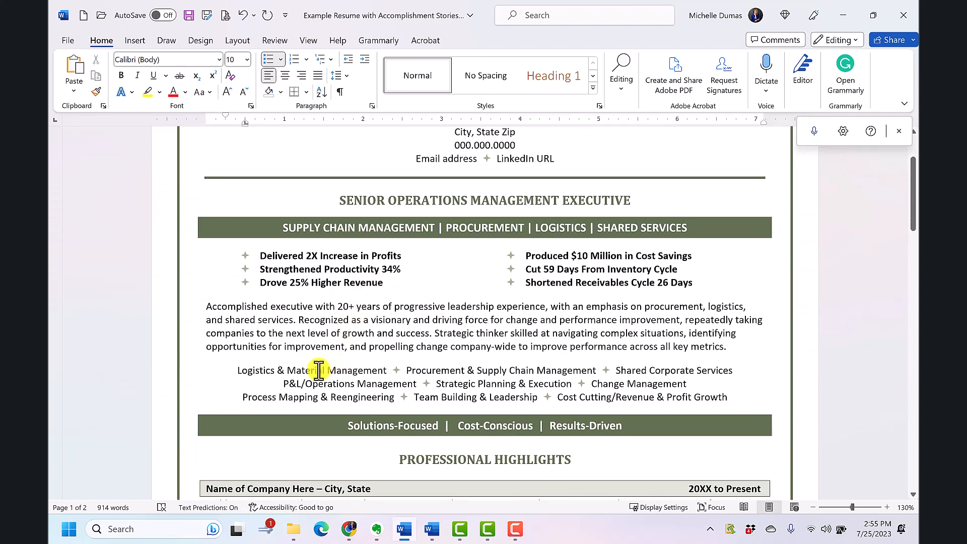
{"action": "left_click", "coordinate": [318, 371]}
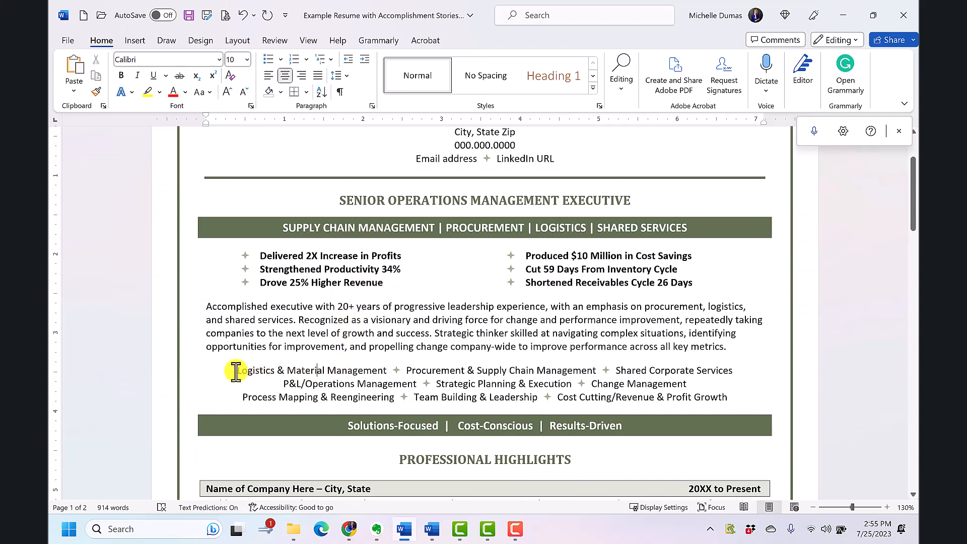
{"action": "left_click_drag", "start_coordinate": [236, 372], "coordinate": [731, 401]}
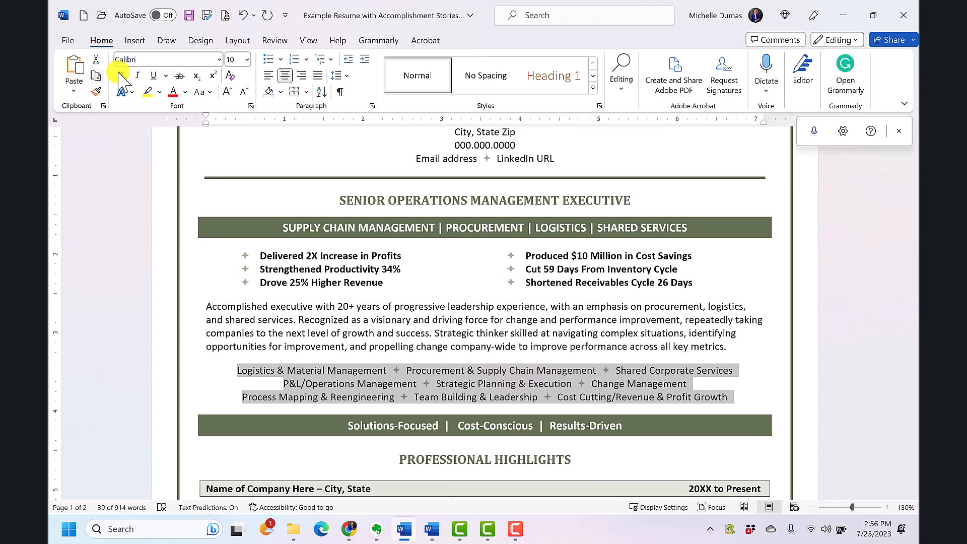
{"action": "left_click", "coordinate": [147, 41]}
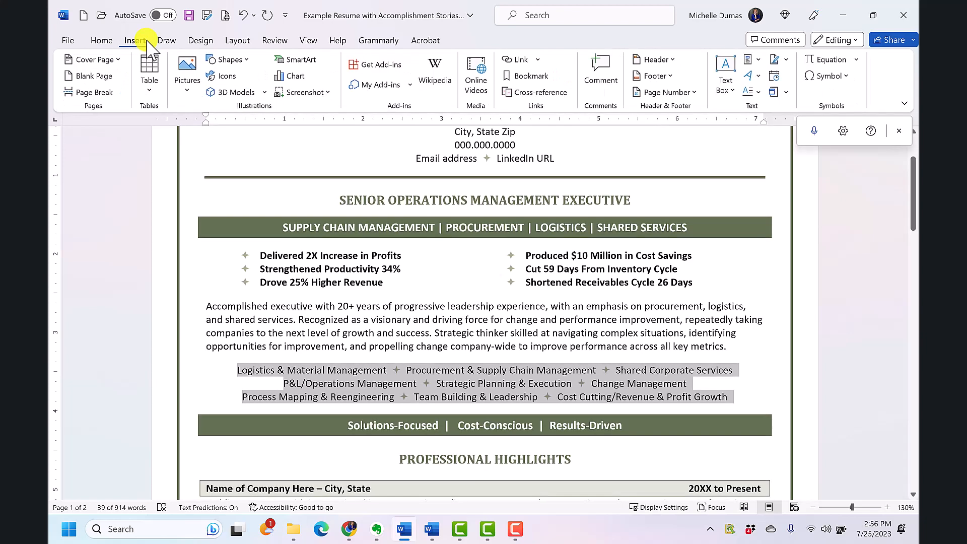
{"action": "left_click", "coordinate": [760, 60]}
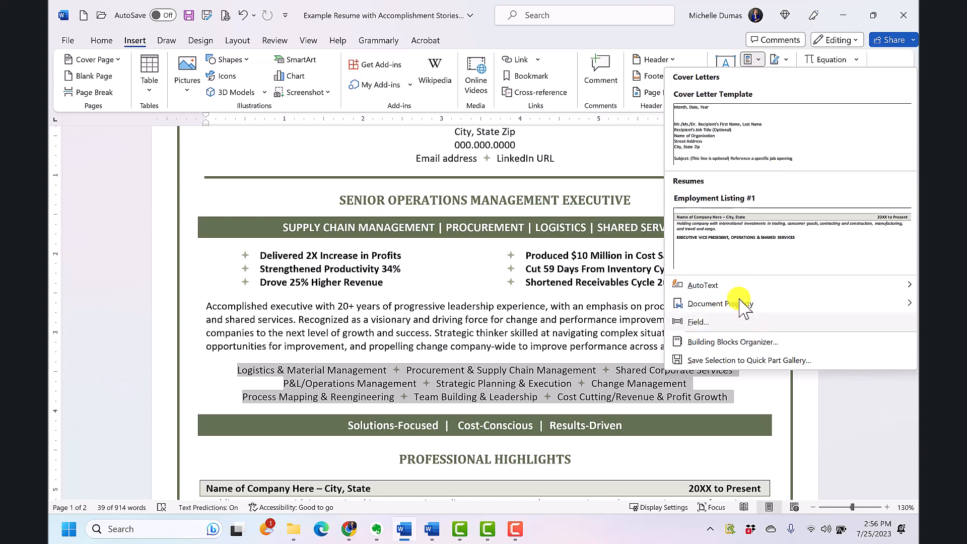
{"action": "left_click", "coordinate": [787, 361]}
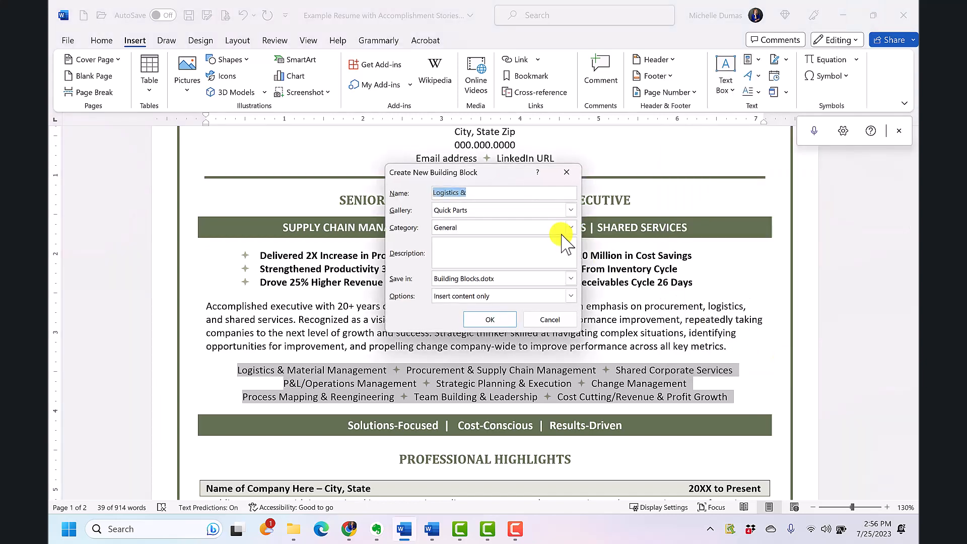
- Assign the new building block to the Resumes category, name it "Supply Chain Management Skills" and save it
{"action": "left_click", "coordinate": [571, 227]}
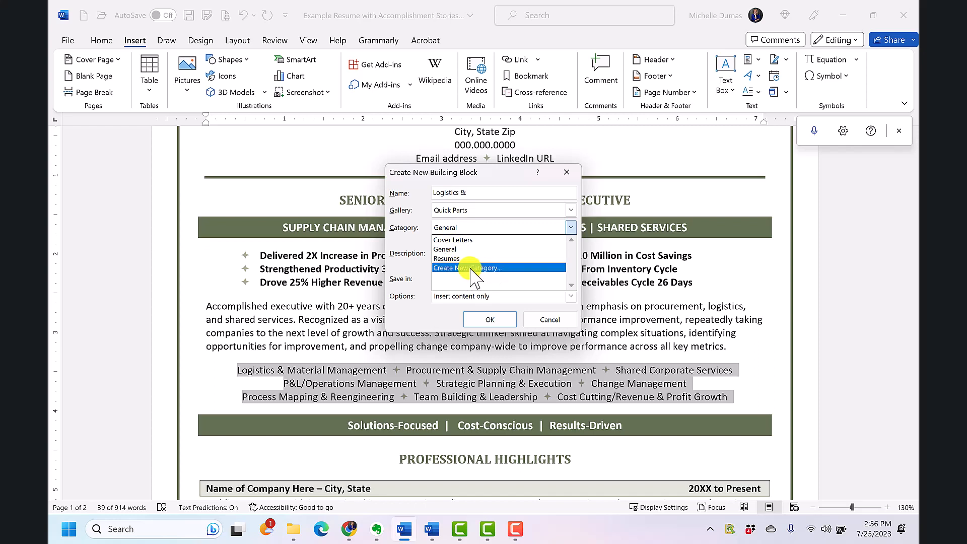
{"action": "left_click", "coordinate": [429, 238]}
{"action": "left_click", "coordinate": [451, 227]}
{"action": "left_click", "coordinate": [466, 253]}
{"action": "left_click", "coordinate": [444, 191]}
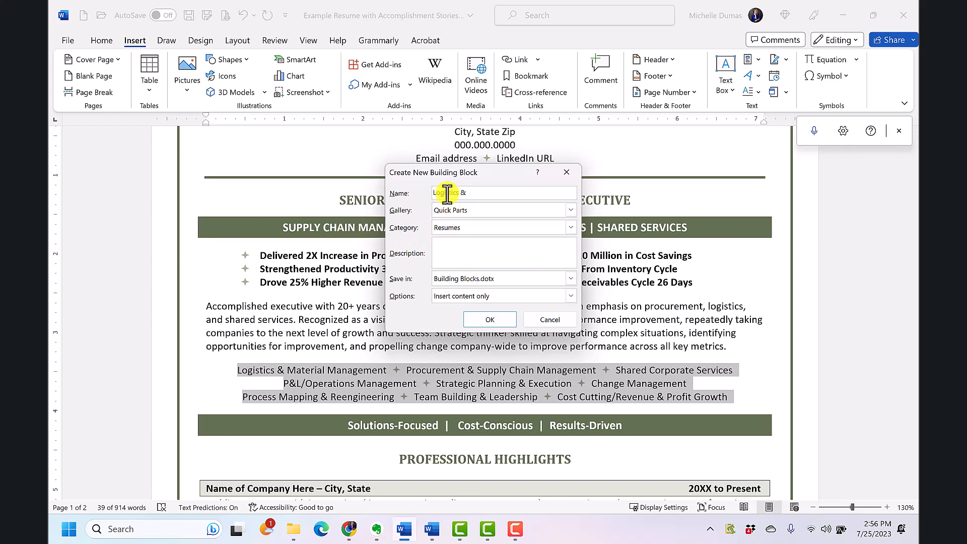
{"action": "left_click_drag", "start_coordinate": [479, 192], "coordinate": [437, 193]}
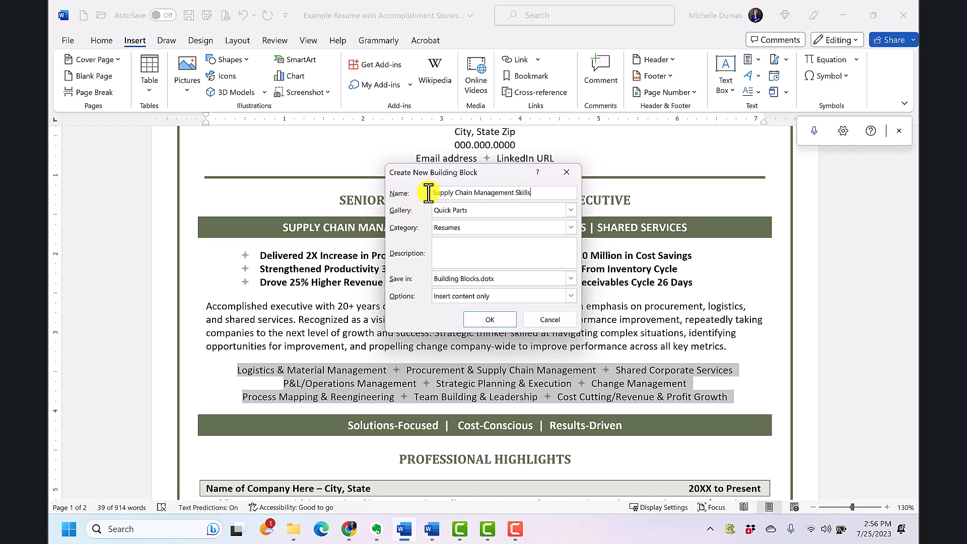
{"action": "left_click", "coordinate": [502, 321]}
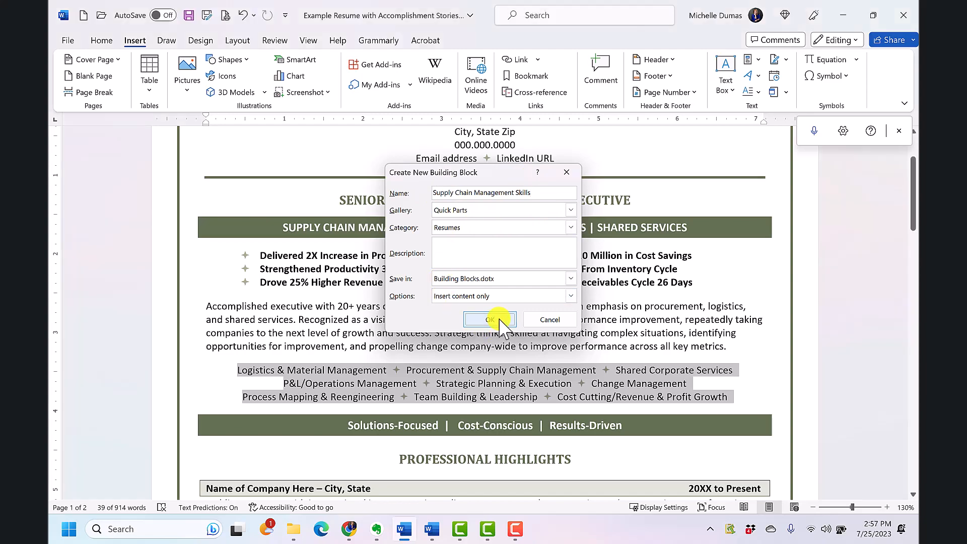
- Insert the Supply Chain Management Skills Quick Part on a new line above the Senior Logistics Consultant company heading on page 2
{"action": "scroll", "coordinate": [439, 305], "scroll_direction": "down", "scroll_amount": 1}
{"action": "scroll", "coordinate": [438, 305], "scroll_direction": "down", "scroll_amount": 15}
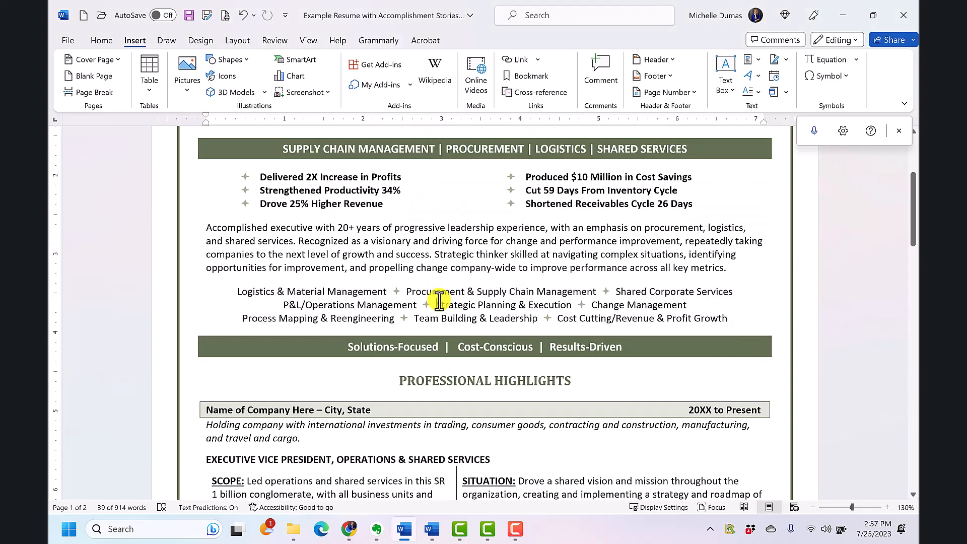
{"action": "scroll", "coordinate": [474, 301], "scroll_direction": "down", "scroll_amount": 6}
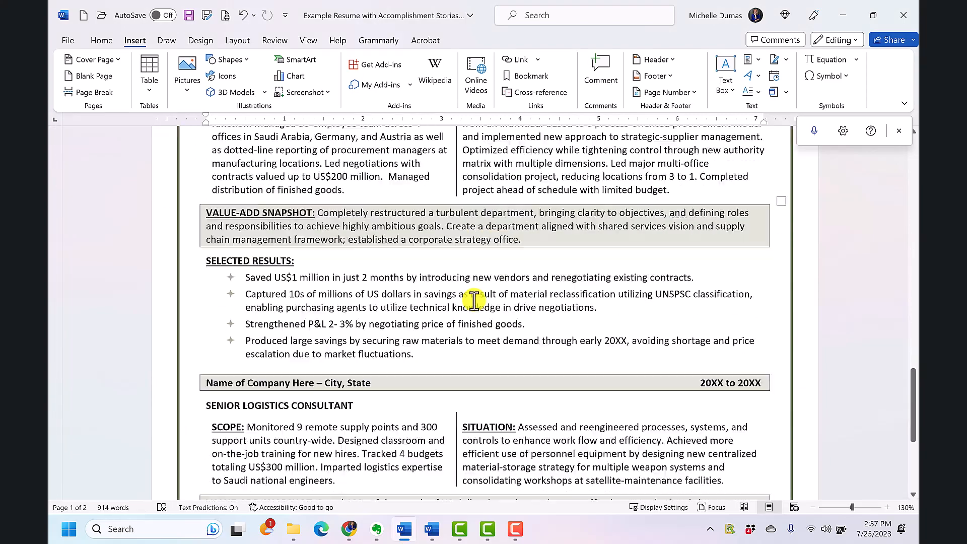
{"action": "scroll", "coordinate": [375, 242], "scroll_direction": "up", "scroll_amount": 1}
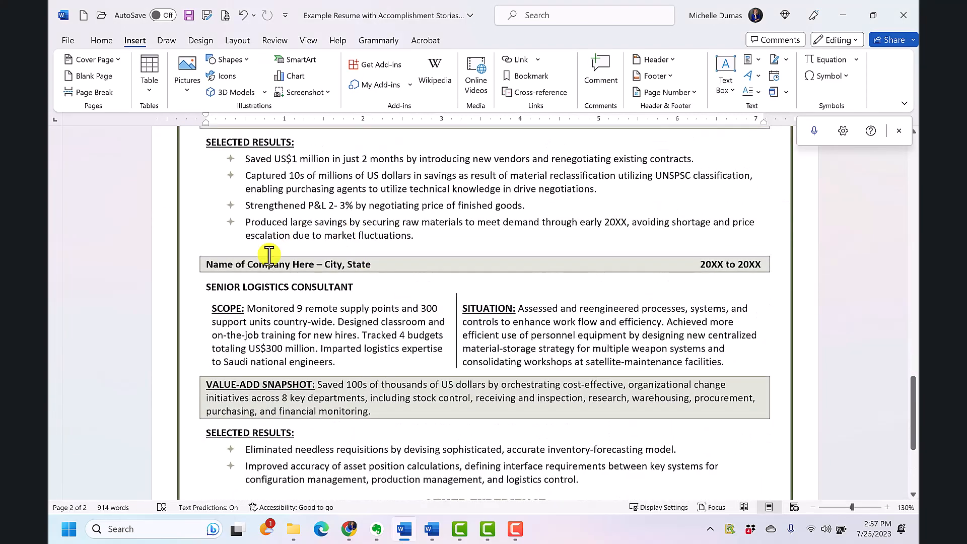
{"action": "left_click", "coordinate": [268, 243]}
{"action": "key", "text": "Return"}
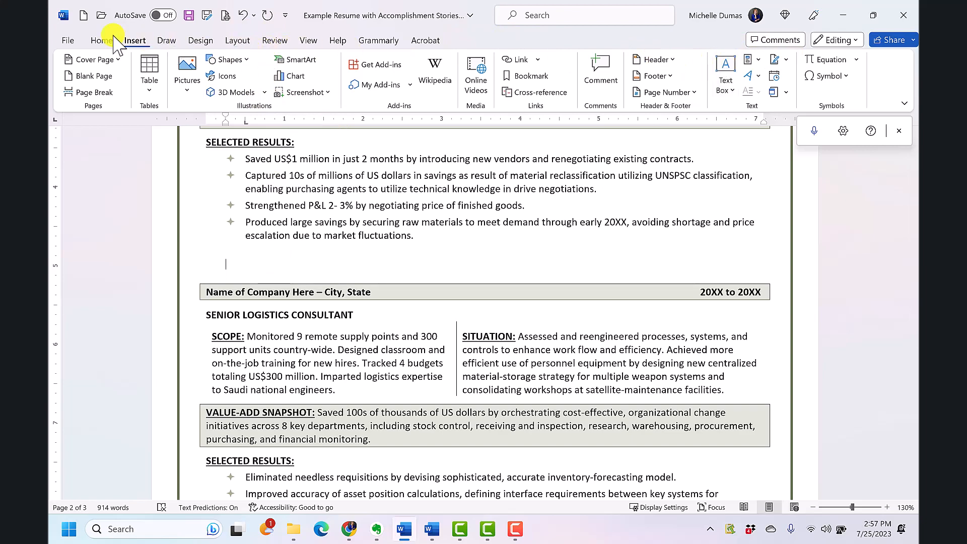
{"action": "left_click", "coordinate": [759, 60]}
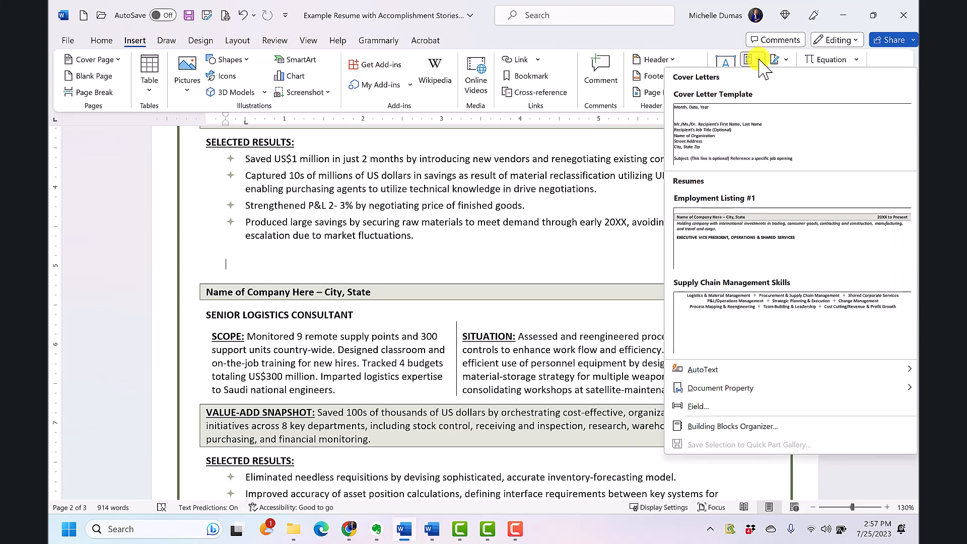
{"action": "left_click", "coordinate": [747, 301]}
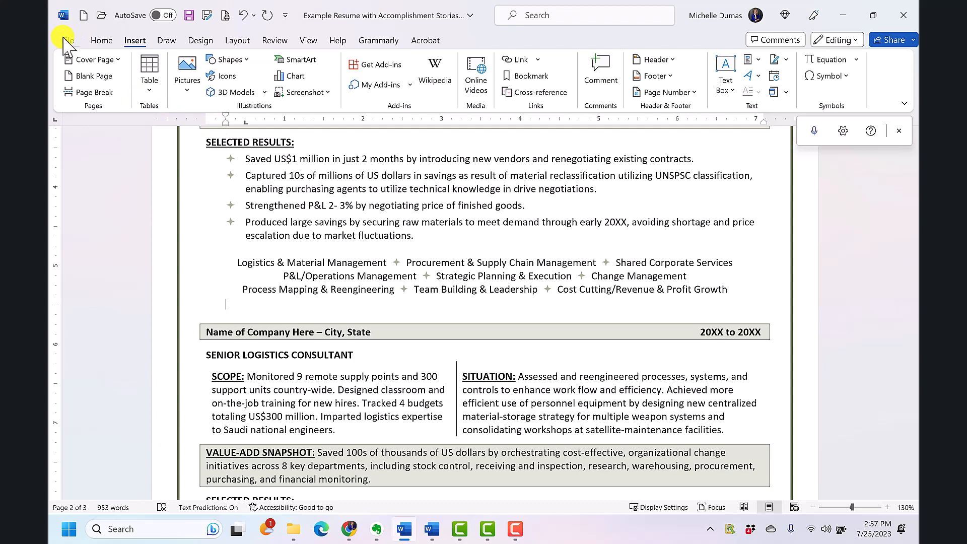
- Create a new blank document and insert the Cover Letter Template Quick Part into it
{"action": "left_click", "coordinate": [69, 41]}
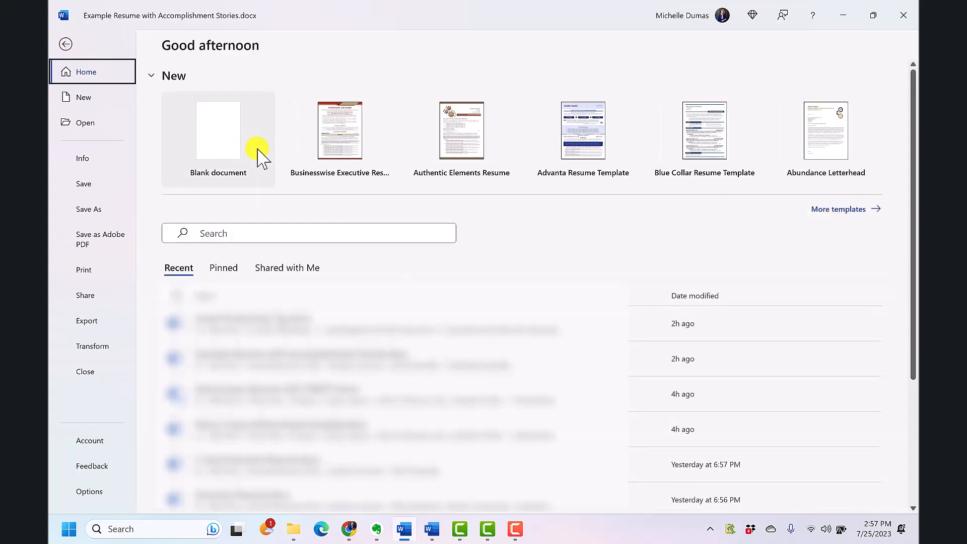
{"action": "left_click", "coordinate": [237, 148]}
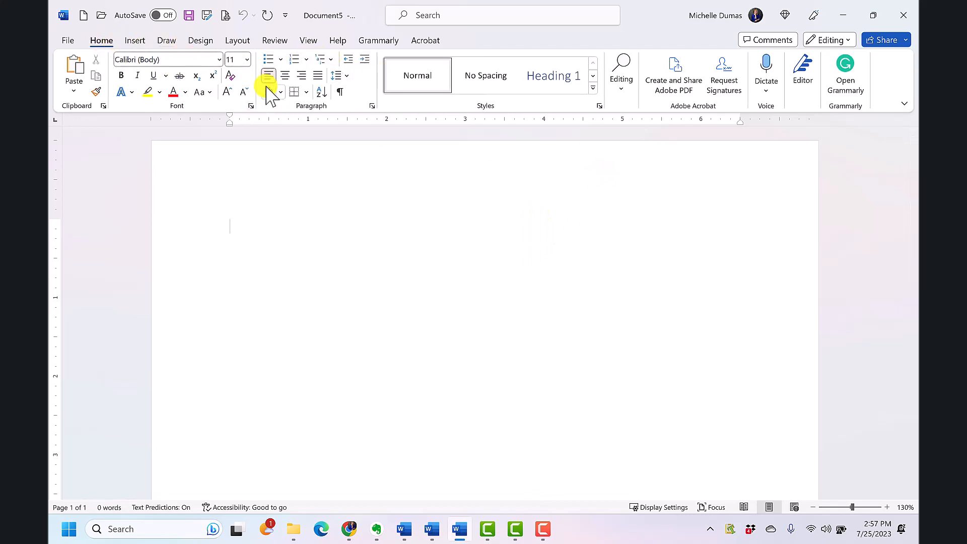
{"action": "left_click", "coordinate": [133, 41]}
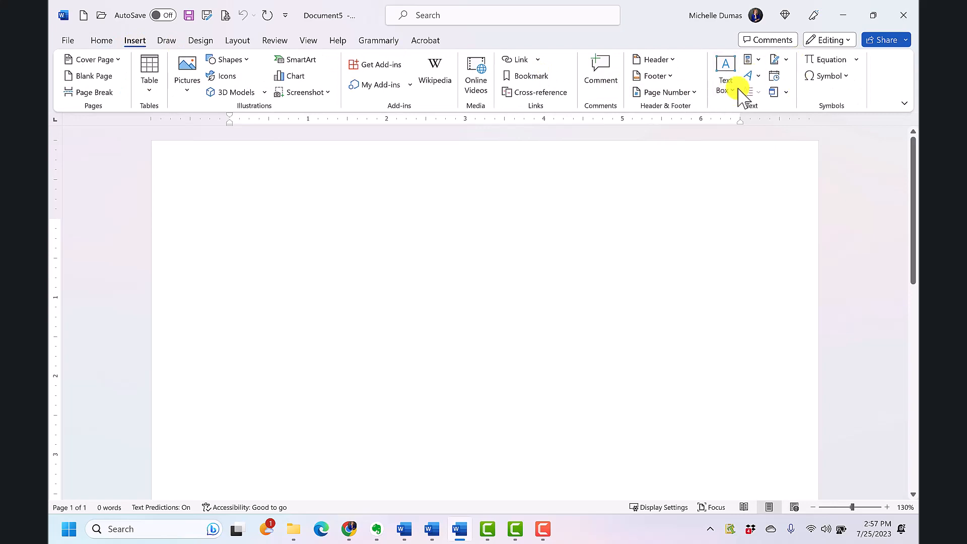
{"action": "left_click", "coordinate": [759, 60]}
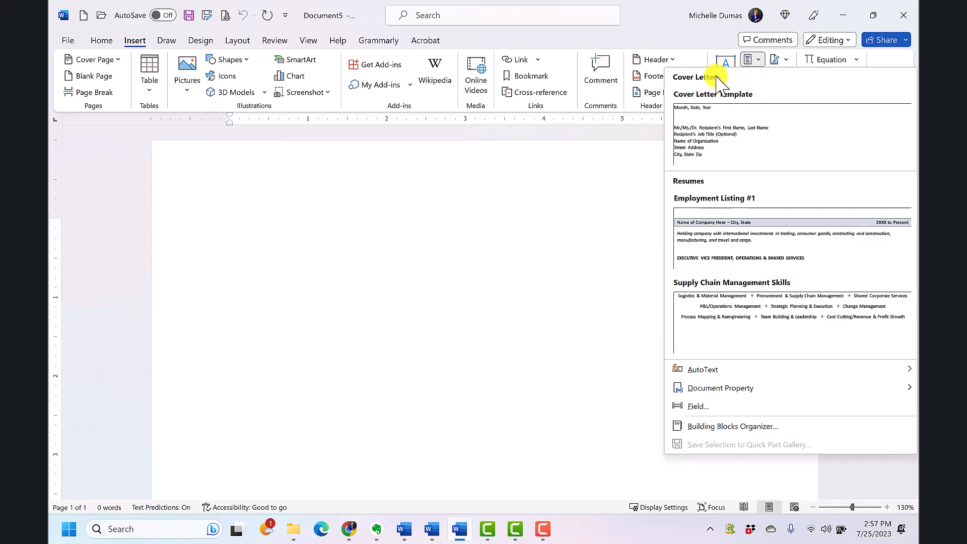
{"action": "left_click", "coordinate": [731, 144]}
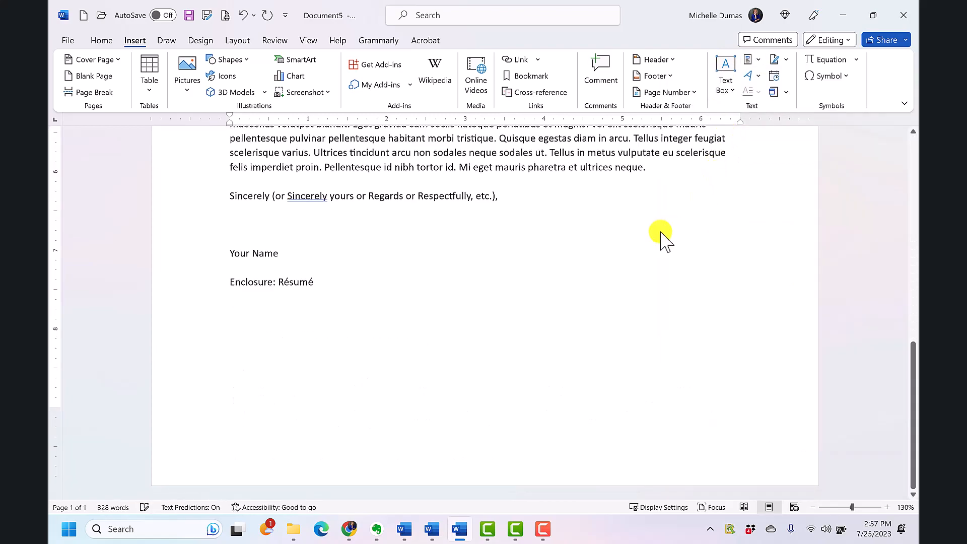
- Add two blank lines above the letter's "Month, Date, Year" line and insert the Employment Listing #1 Quick Part there
{"action": "scroll", "coordinate": [663, 238], "scroll_direction": "up", "scroll_amount": 15}
{"action": "scroll", "coordinate": [650, 238], "scroll_direction": "up", "scroll_amount": 2}
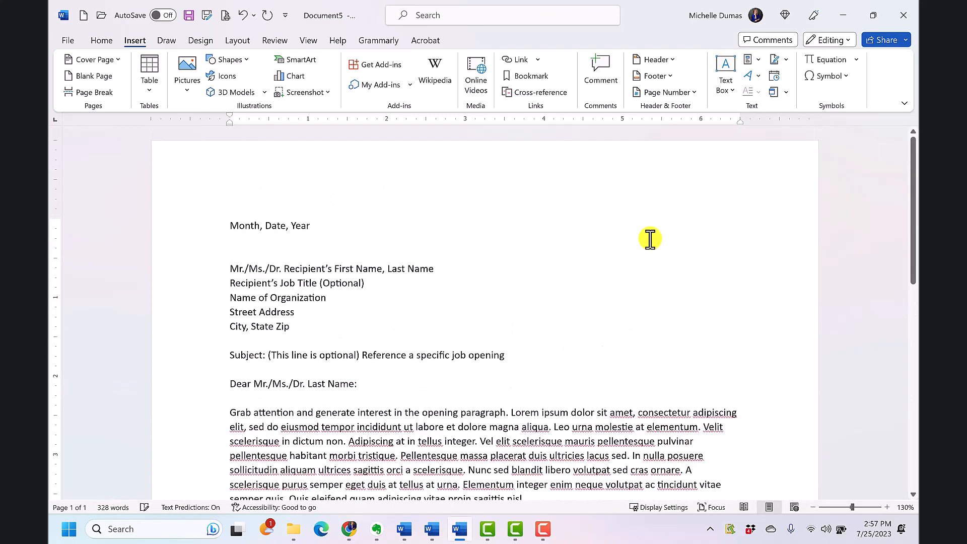
{"action": "scroll", "coordinate": [650, 239], "scroll_direction": "down", "scroll_amount": 4}
{"action": "scroll", "coordinate": [650, 239], "scroll_direction": "down", "scroll_amount": 6}
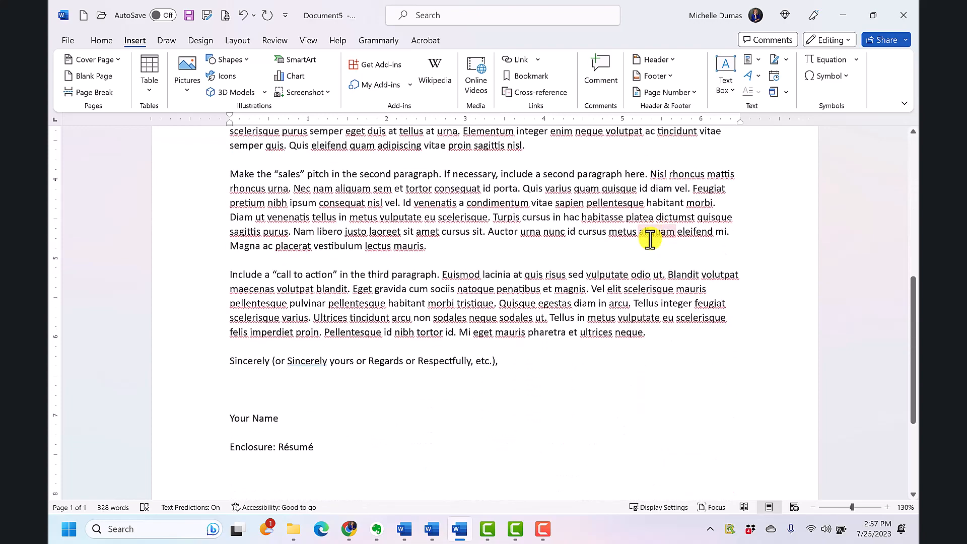
{"action": "scroll", "coordinate": [650, 239], "scroll_direction": "up", "scroll_amount": 12}
{"action": "scroll", "coordinate": [650, 239], "scroll_direction": "up", "scroll_amount": 1}
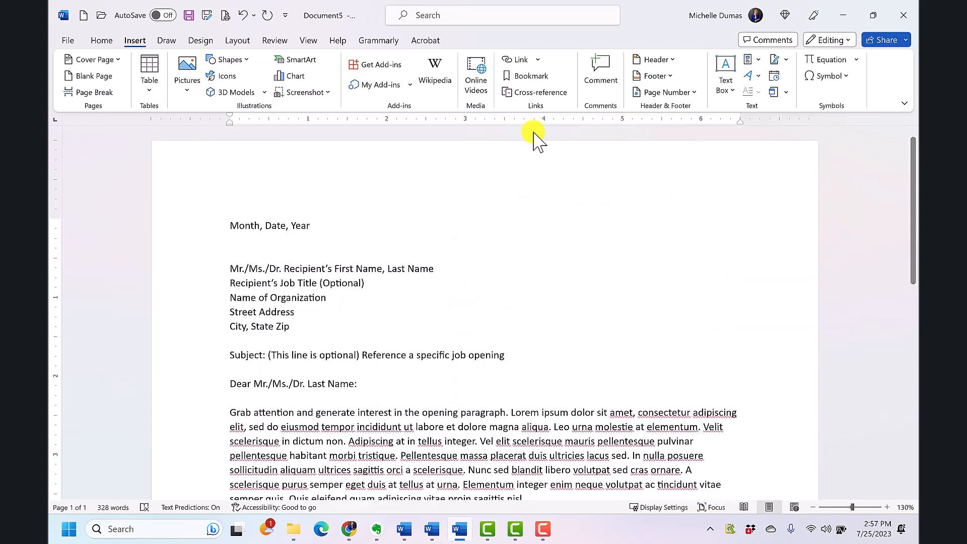
{"action": "left_click", "coordinate": [232, 225]}
{"action": "key", "text": "Return"}
{"action": "key", "text": "Return"}
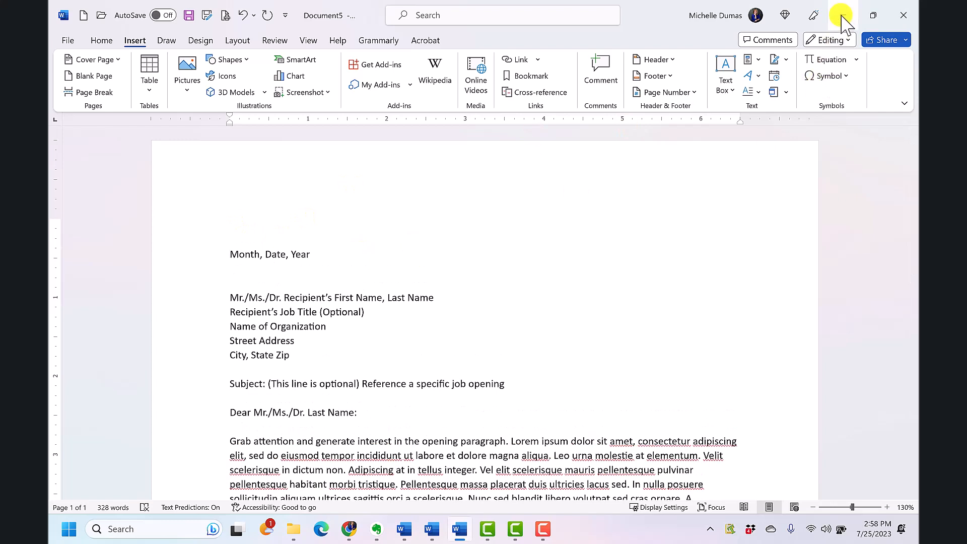
{"action": "left_click", "coordinate": [267, 194]}
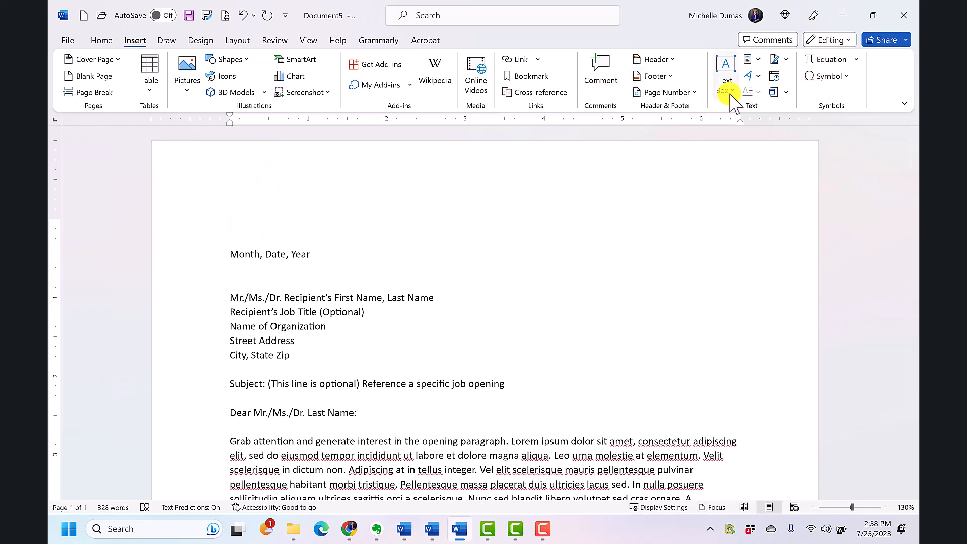
{"action": "left_click", "coordinate": [759, 64]}
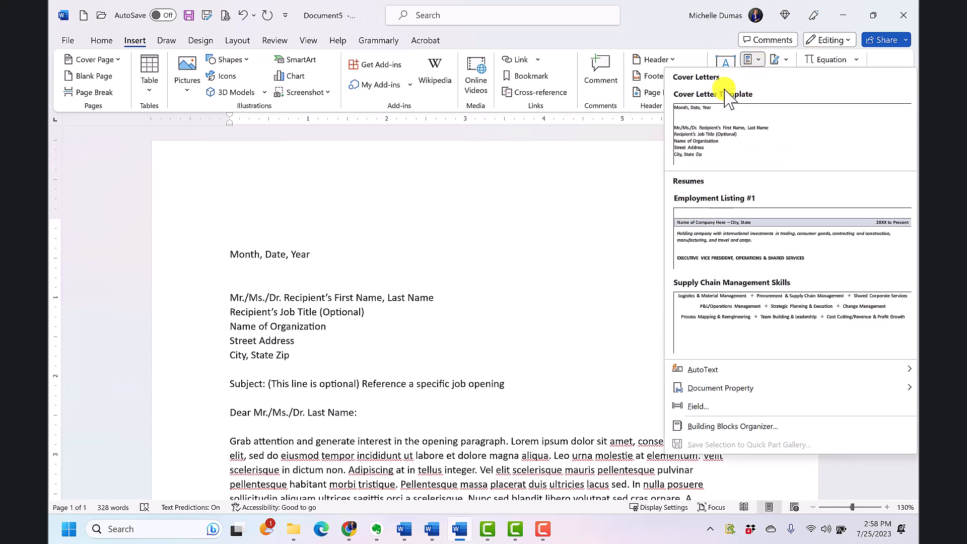
{"action": "left_click", "coordinate": [734, 241]}
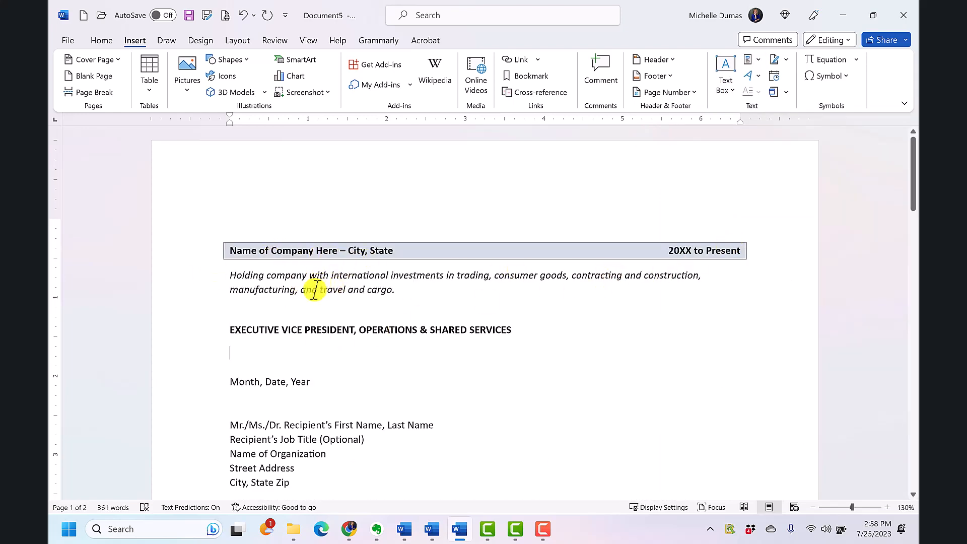
- Delete the blank line between the company description and the EXECUTIVE VICE PRESIDENT, OPERATIONS & SHARED SERVICES title
{"action": "left_click", "coordinate": [285, 308]}
{"action": "key", "text": "Delete"}
{"action": "left_click", "coordinate": [302, 323]}
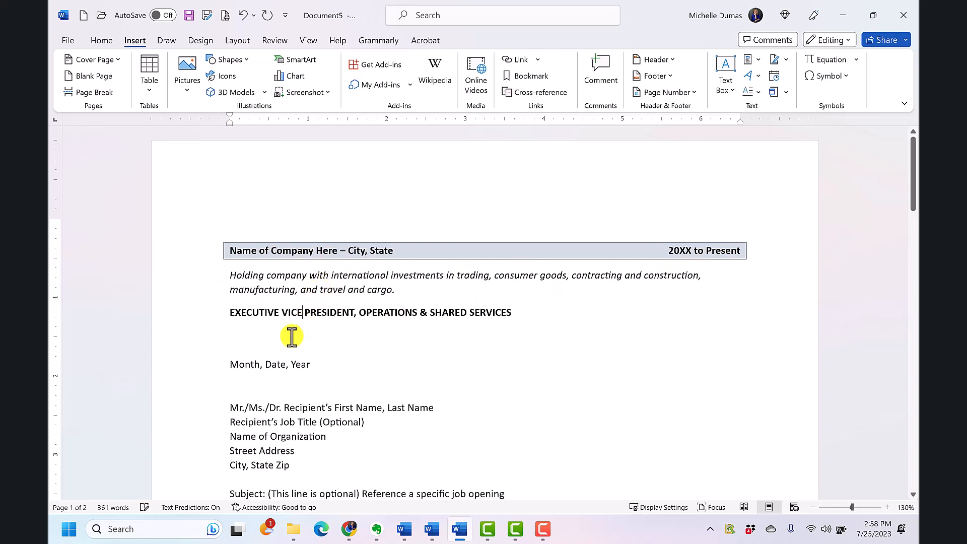
{"action": "left_click", "coordinate": [291, 338]}
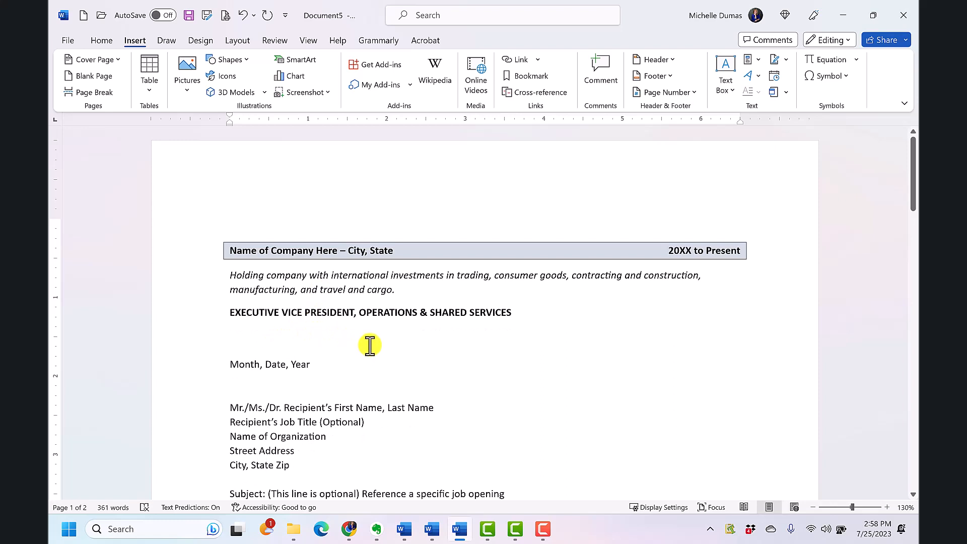